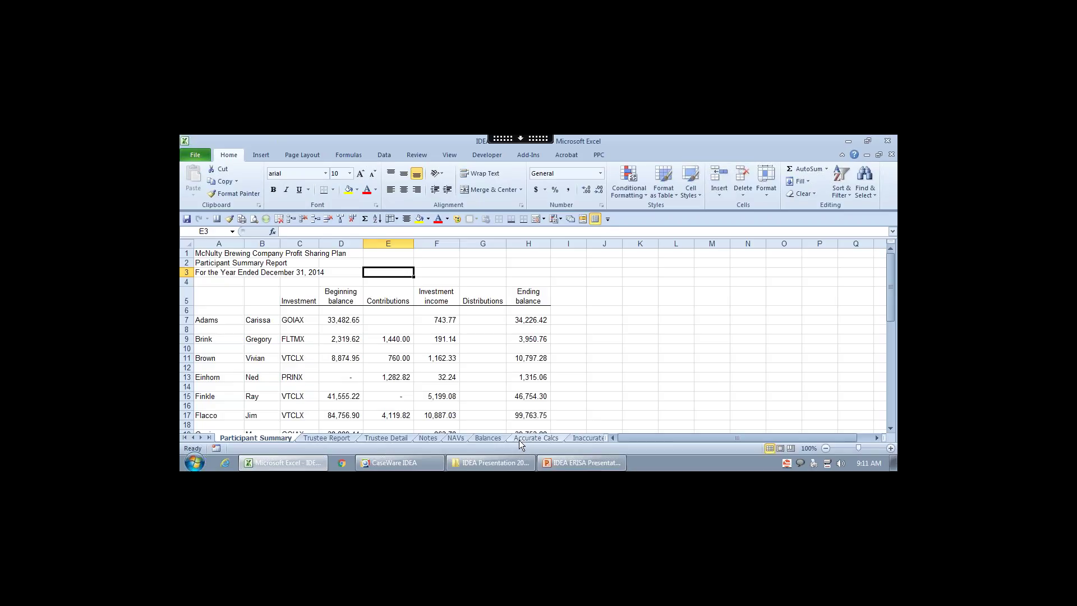
View the Trustee Detail sheet, close the workbook and switch to CaseWare IDEA
left_click(392, 438)
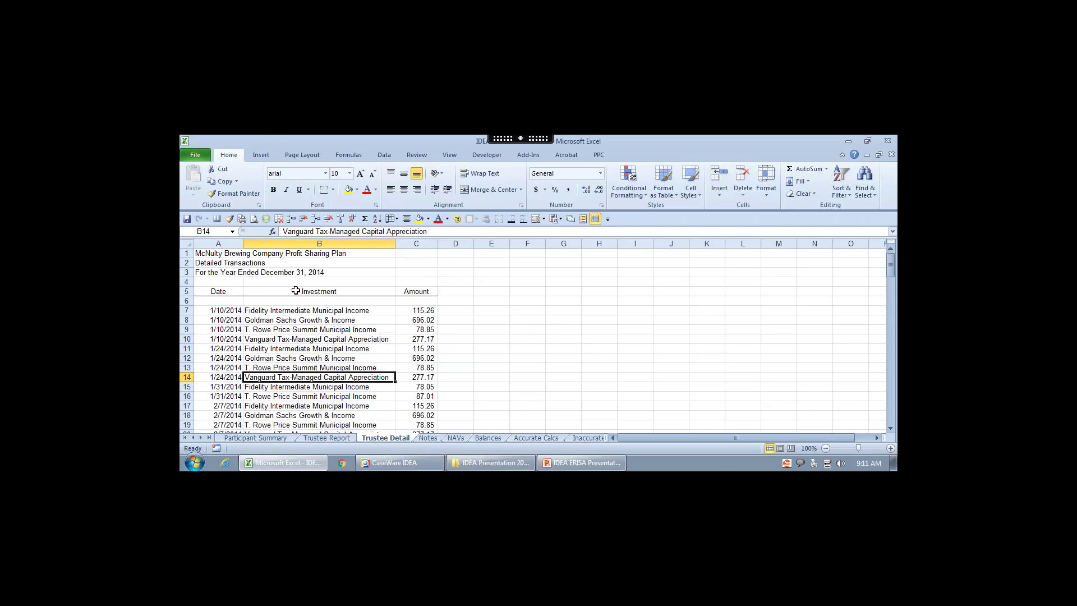
left_click(888, 143)
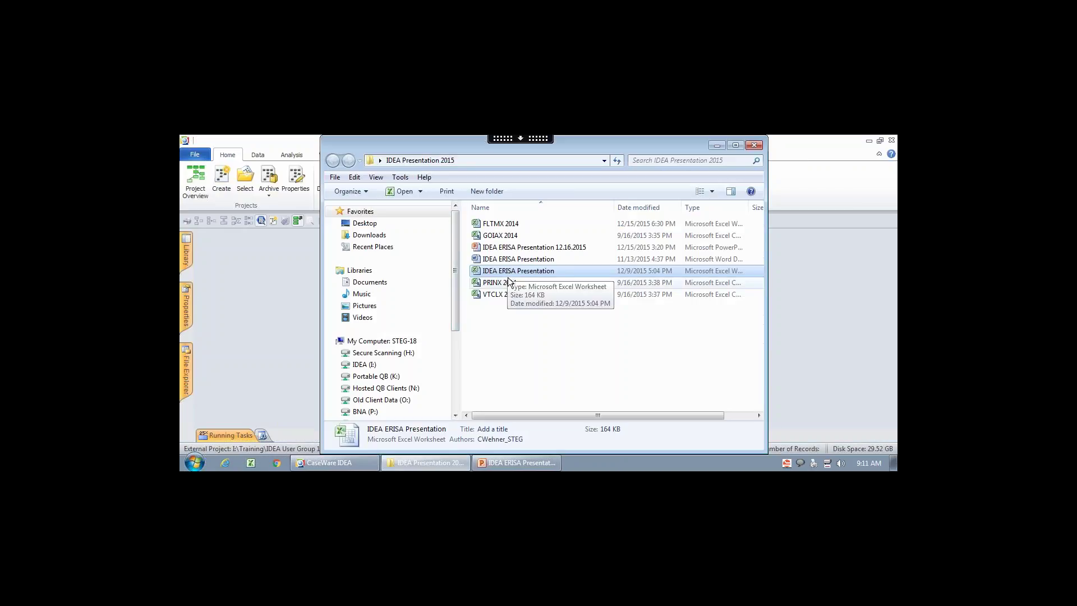
left_click(825, 146)
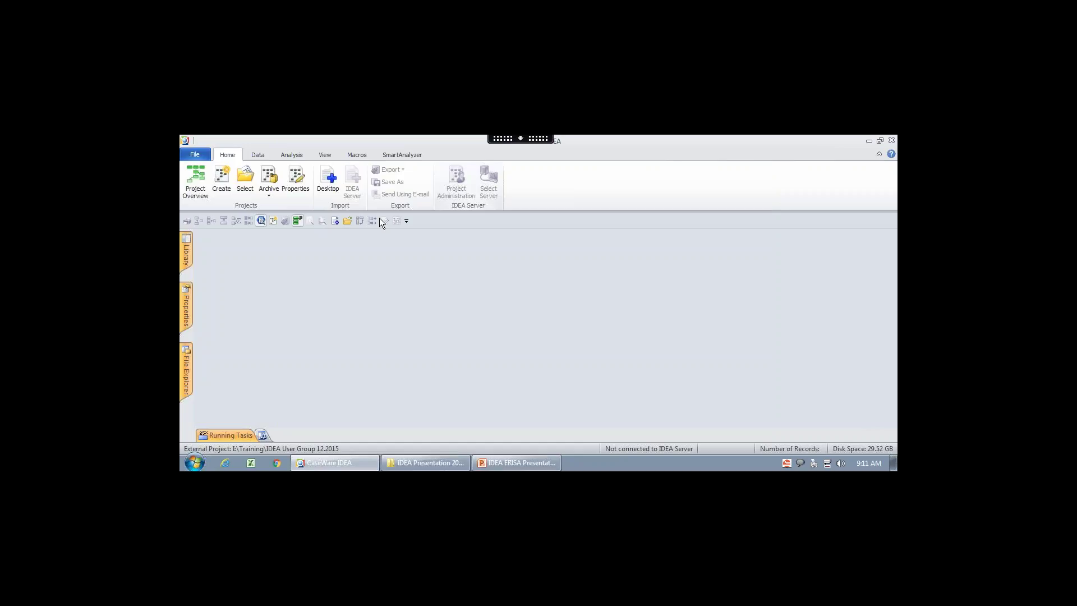
left_click(328, 181)
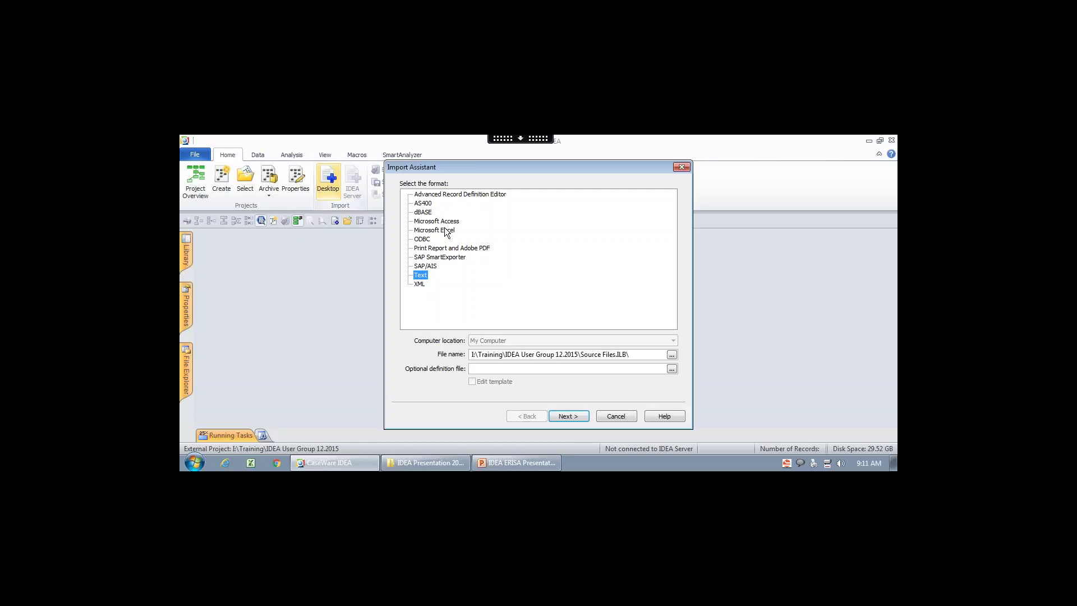
left_click(448, 233)
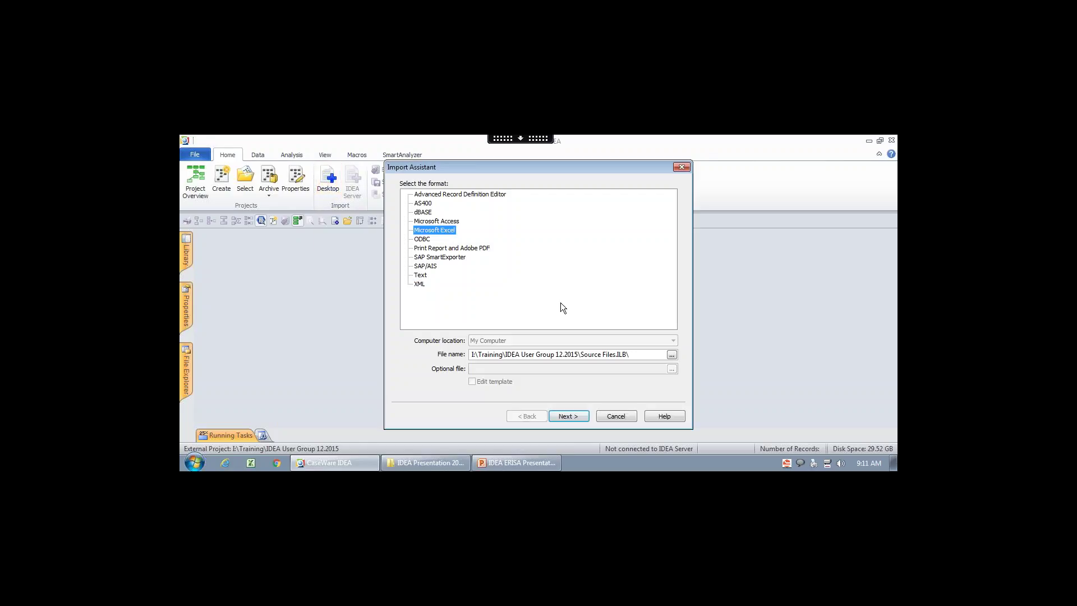
left_click(672, 354)
double_click(530, 250)
left_click(580, 418)
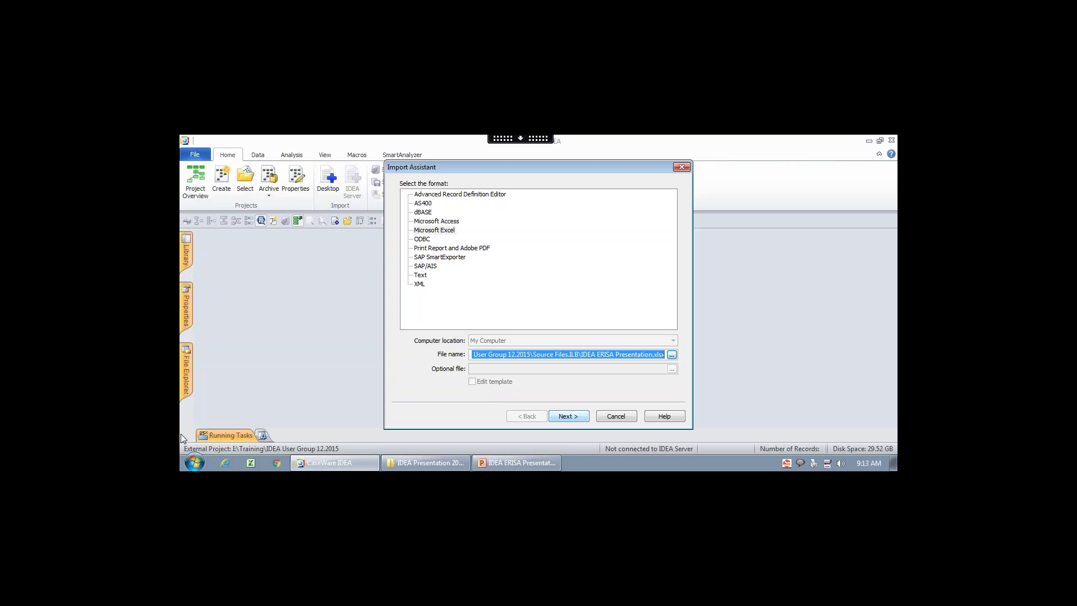
left_click(625, 419)
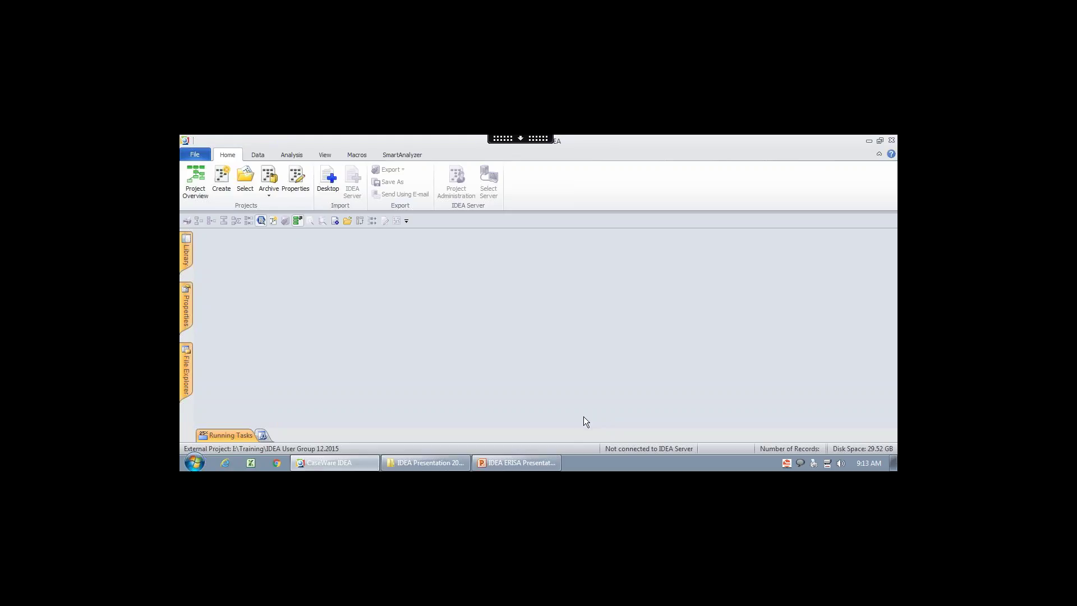
key("alt+space")
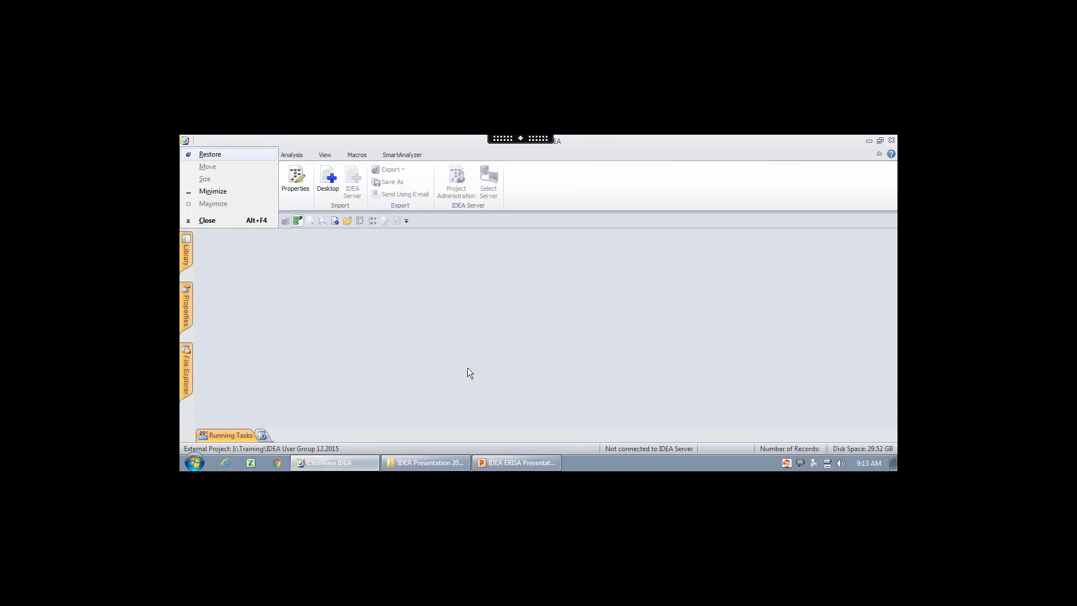
left_click(226, 192)
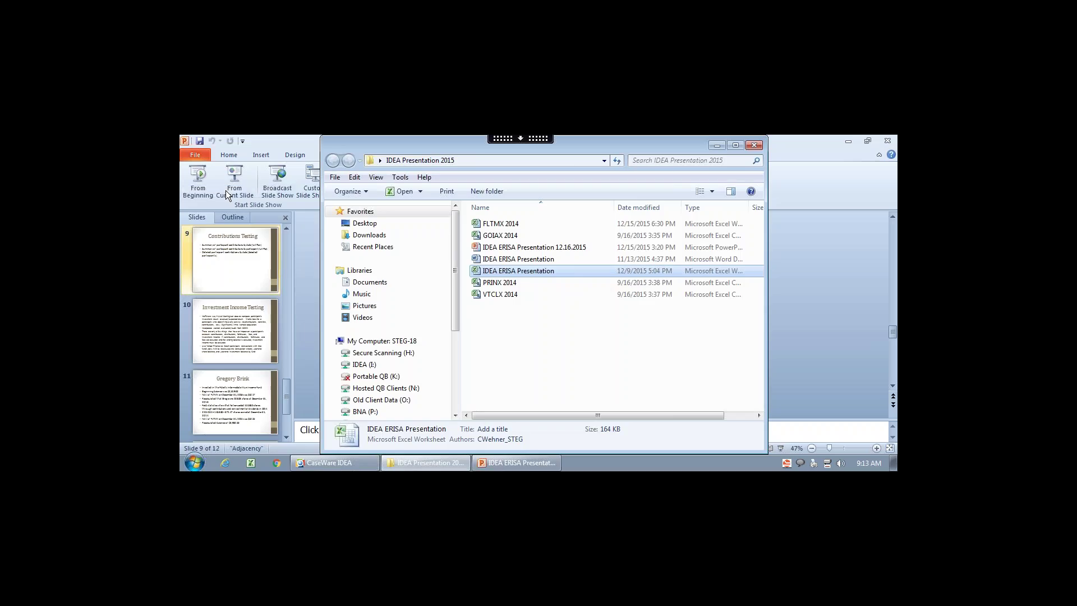
mouse_move(342, 462)
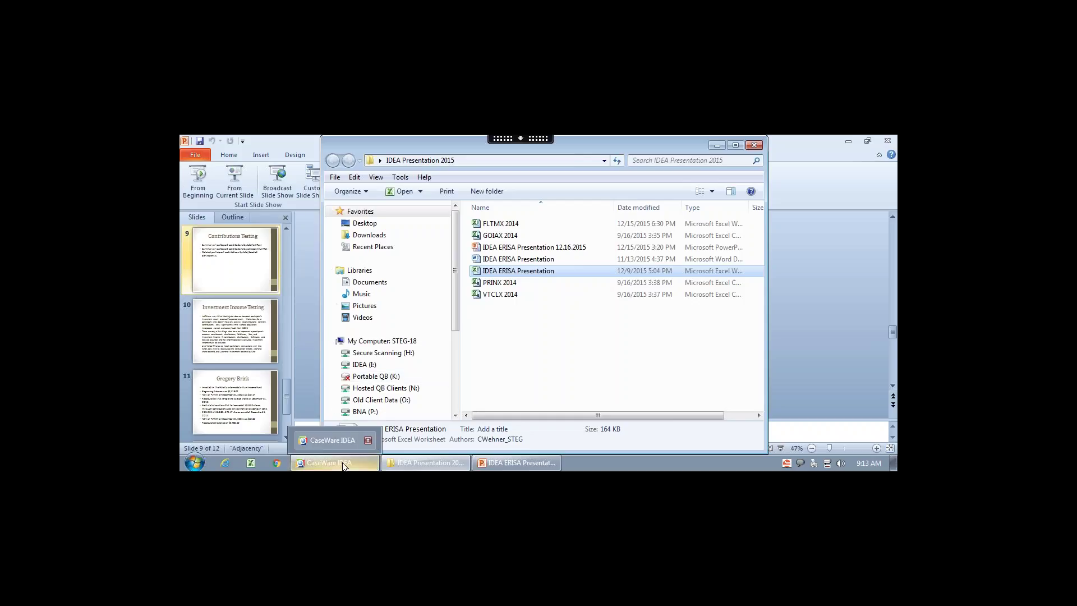
left_click(343, 462)
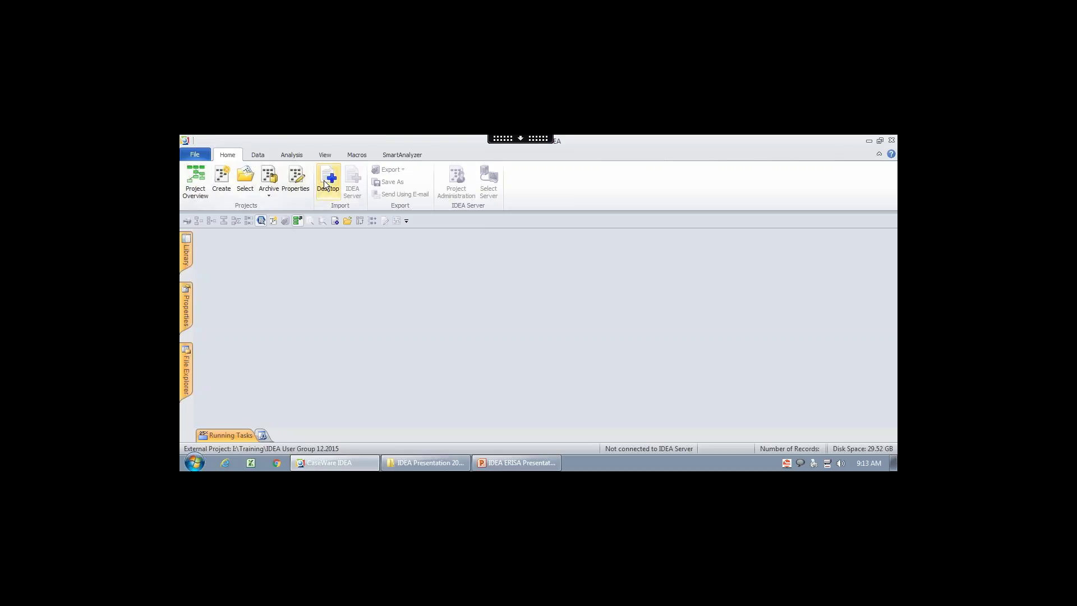
key("alt+space")
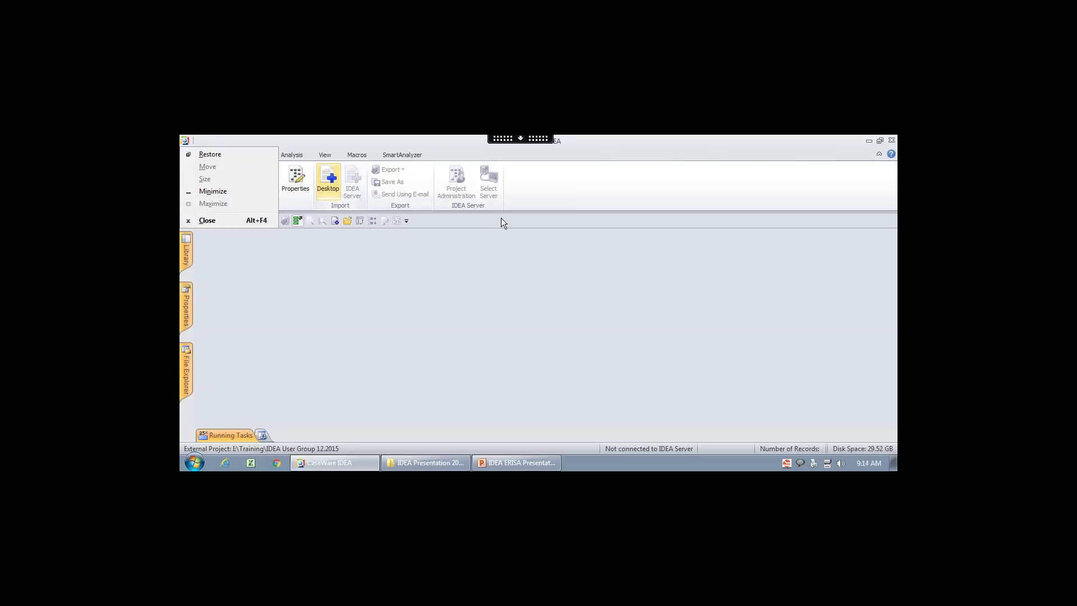
left_click(328, 178)
left_click(328, 178)
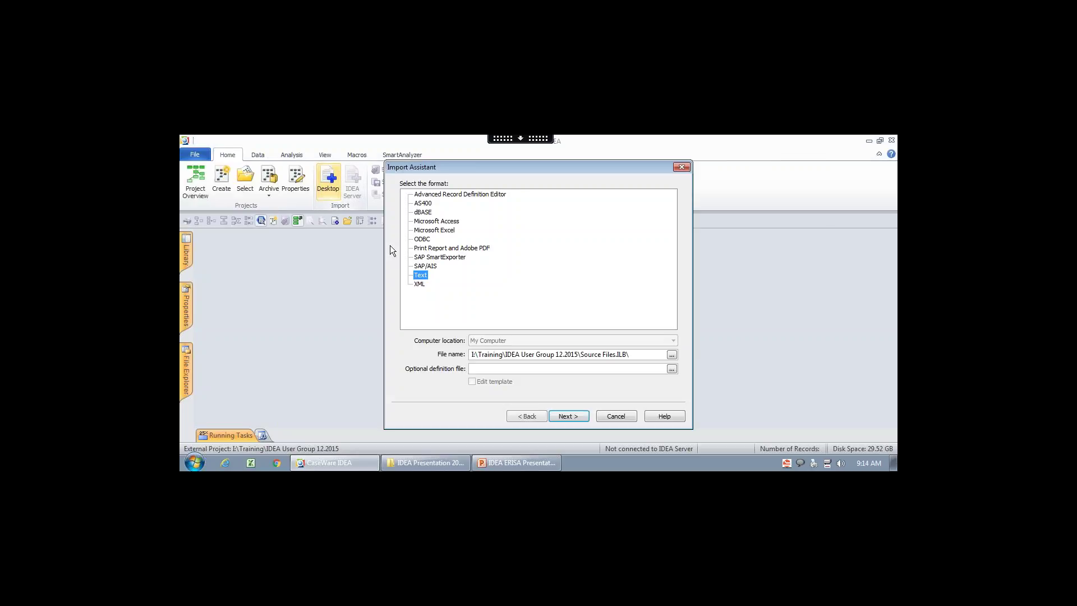
left_click(671, 354)
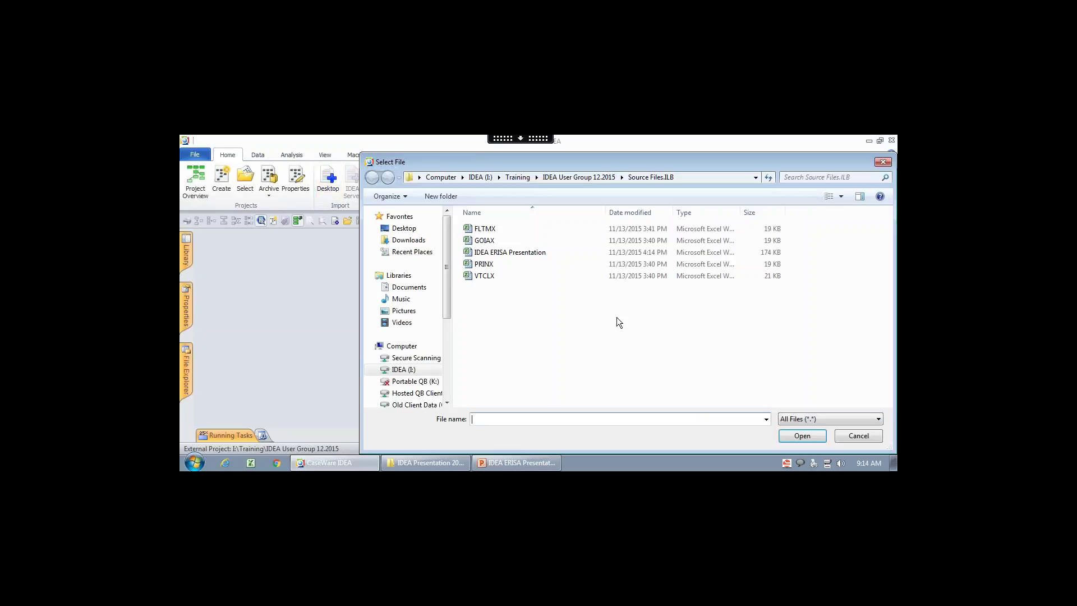
left_click(530, 255)
double_click(529, 254)
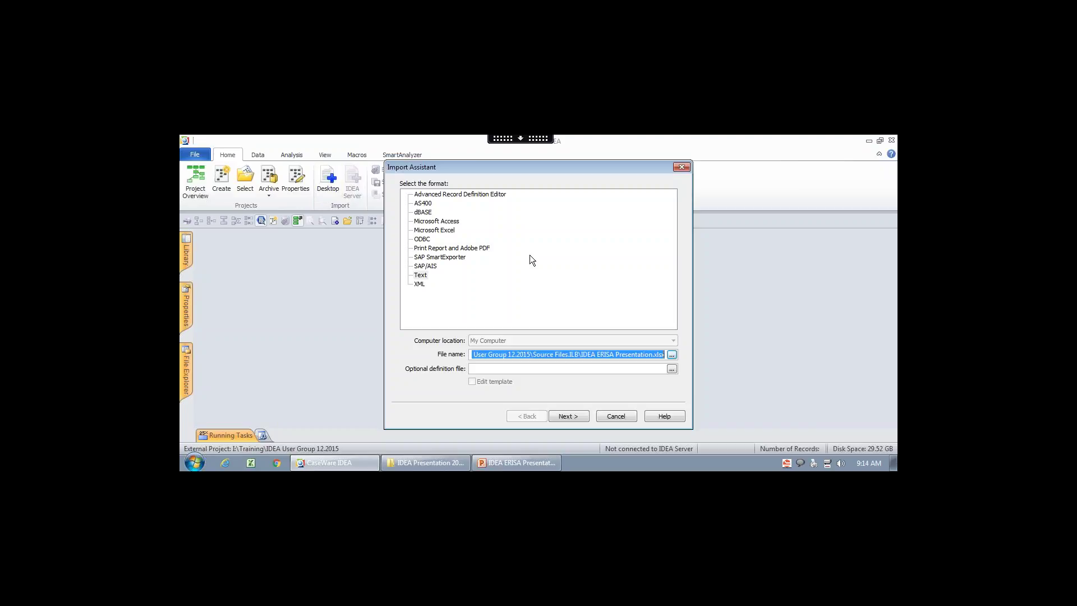
left_click(575, 418)
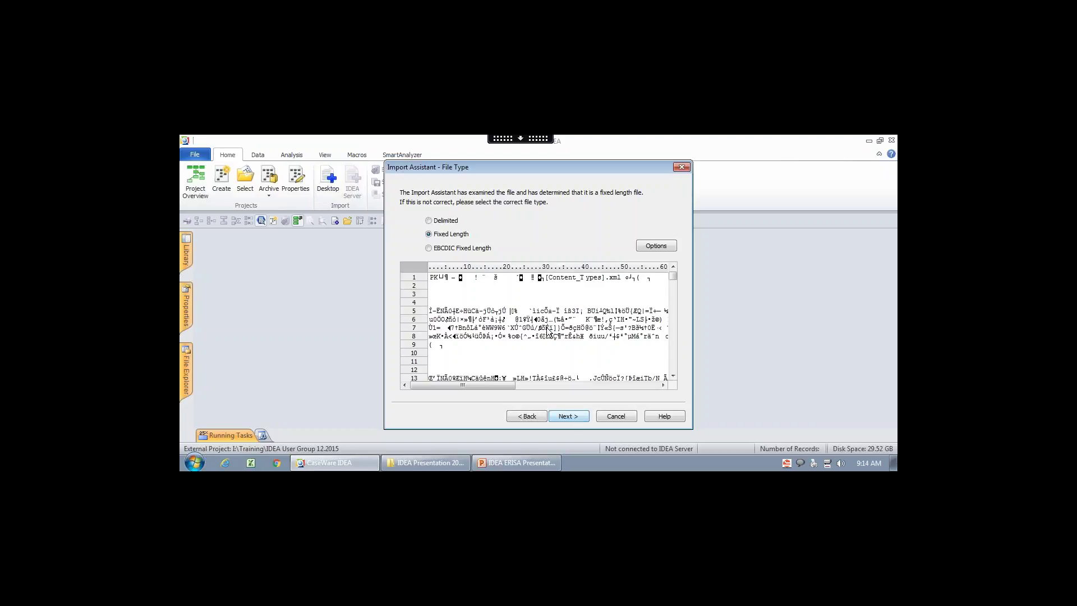
left_click(617, 416)
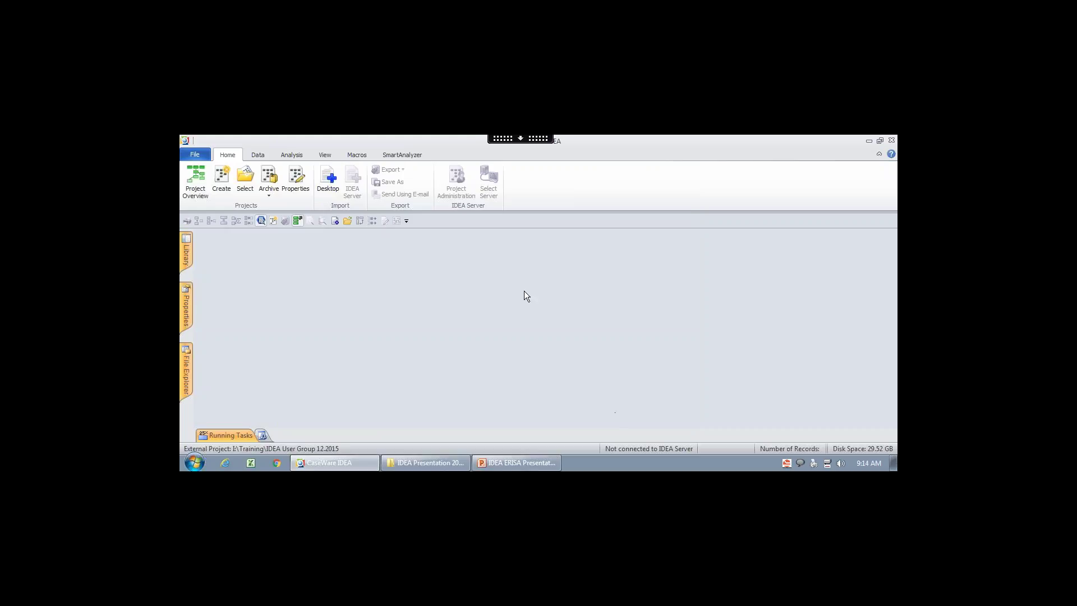
Start a desktop import in Microsoft Excel format using the IDEA ERISA Presentation file from the Source Files.ILB folder
left_click(328, 178)
left_click(448, 231)
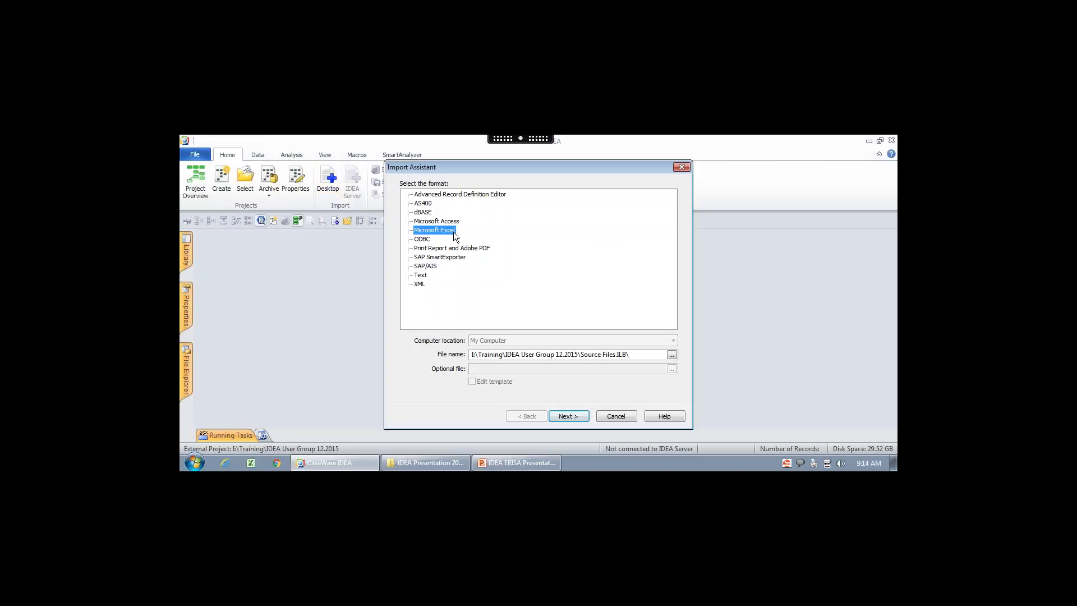
left_click(672, 355)
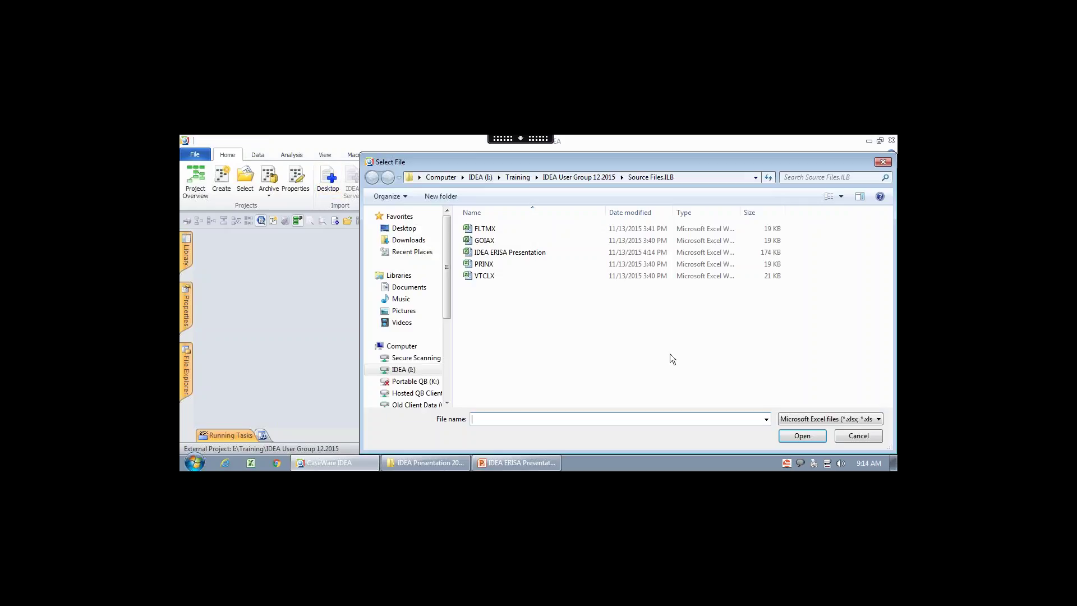
left_click(525, 253)
double_click(524, 253)
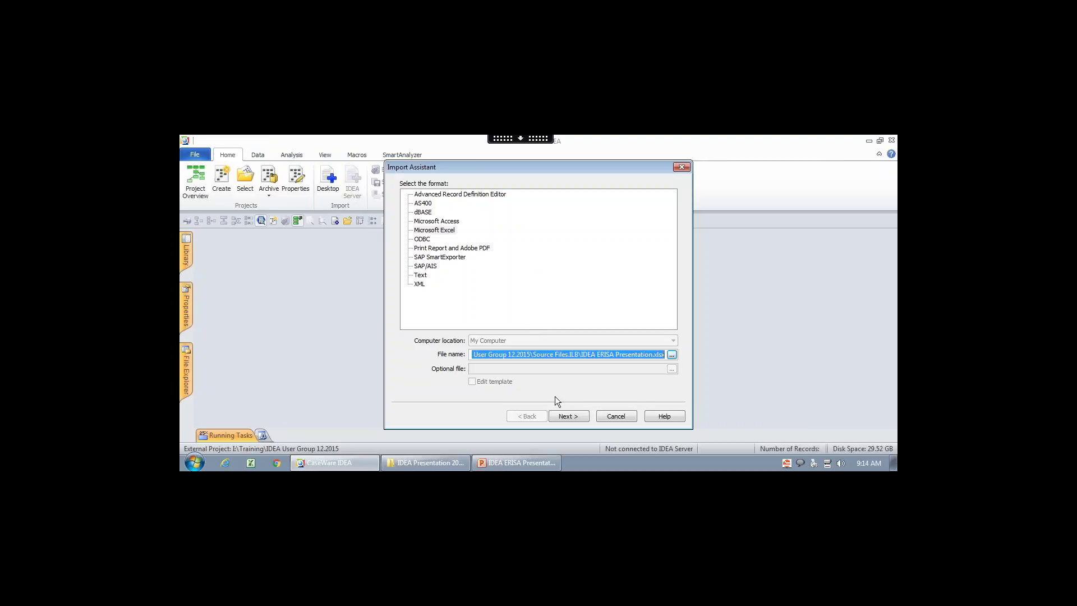
left_click(569, 414)
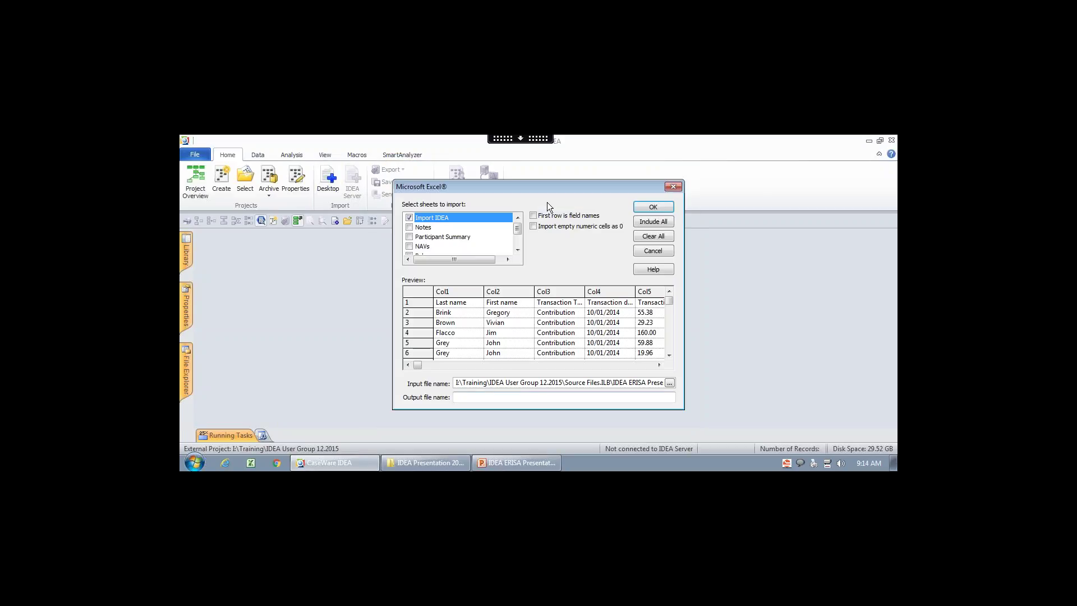
Import the Import IDEA sheet with its first row as field names and the output file name 74 Detail 123114
left_click(549, 218)
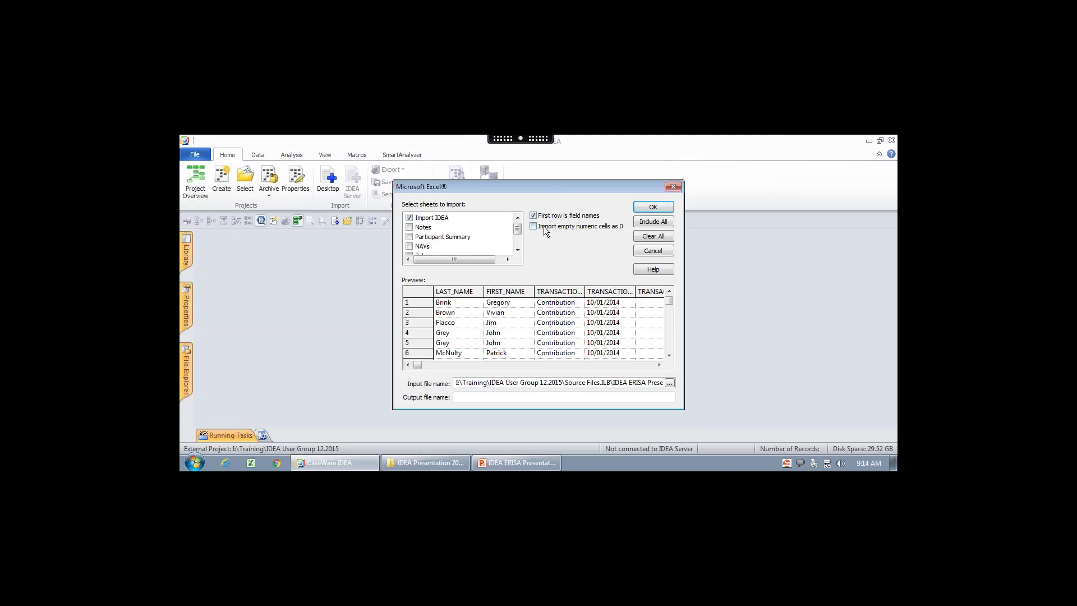
left_click(535, 397)
type("74 Detail 123114")
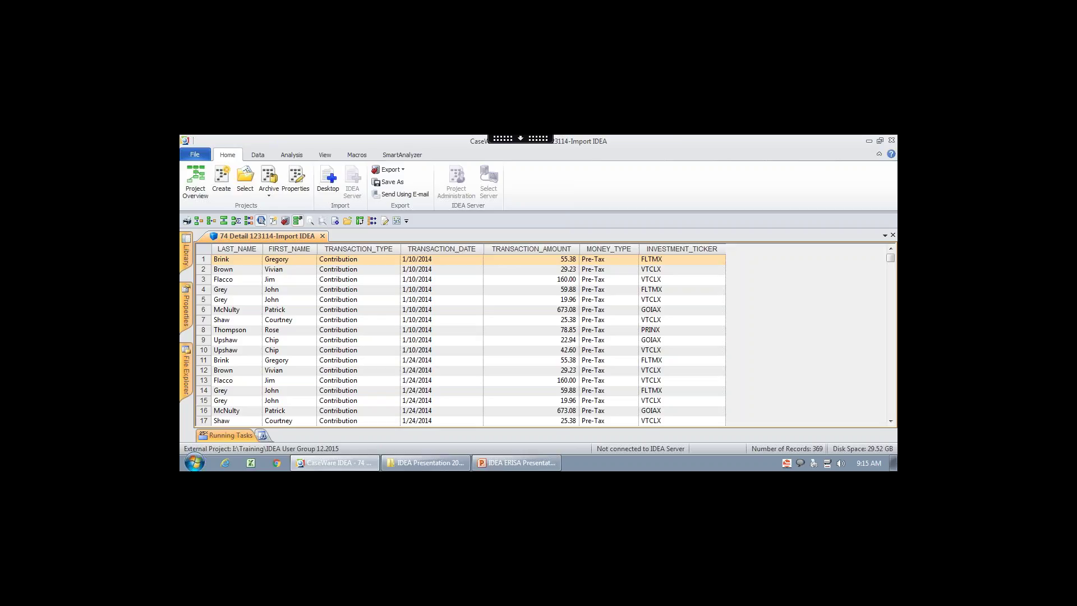
Examine the field types and lengths of the imported database in Field Manipulation, leaving it without changes
double_click(361, 295)
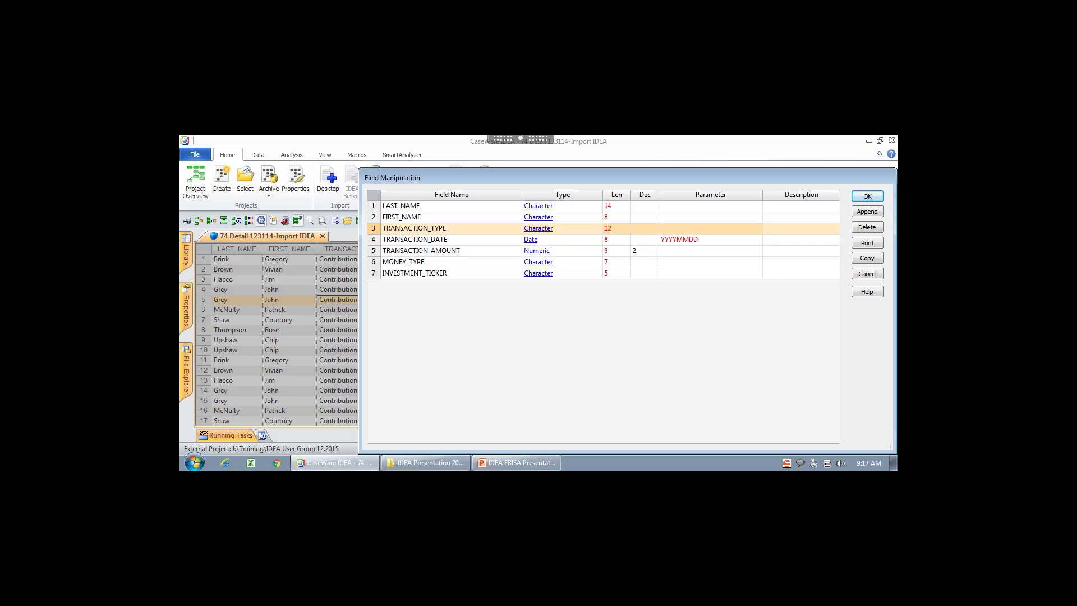
left_click(868, 274)
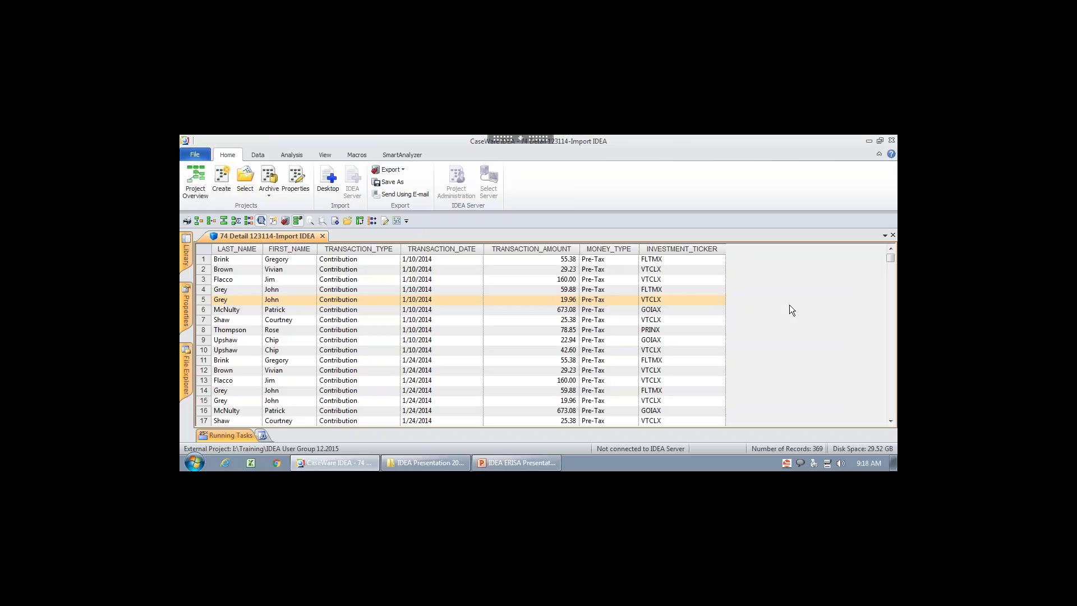
Set up a Summarization of the imported detail by TRANSACTION_DATE that totals TRANSACTION_AMOUNT
left_click(239, 222)
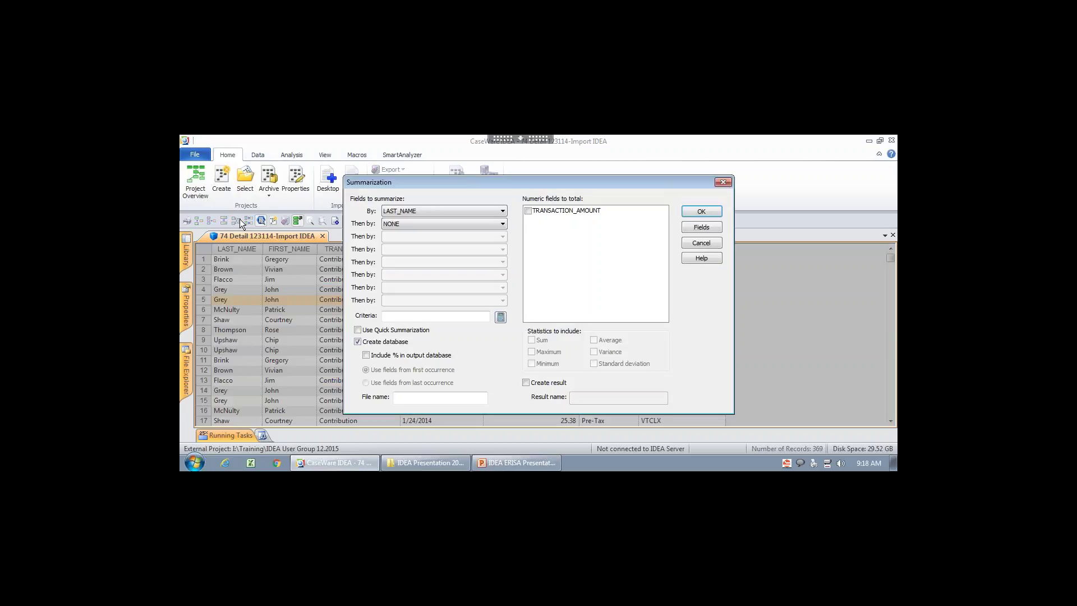
left_click(415, 212)
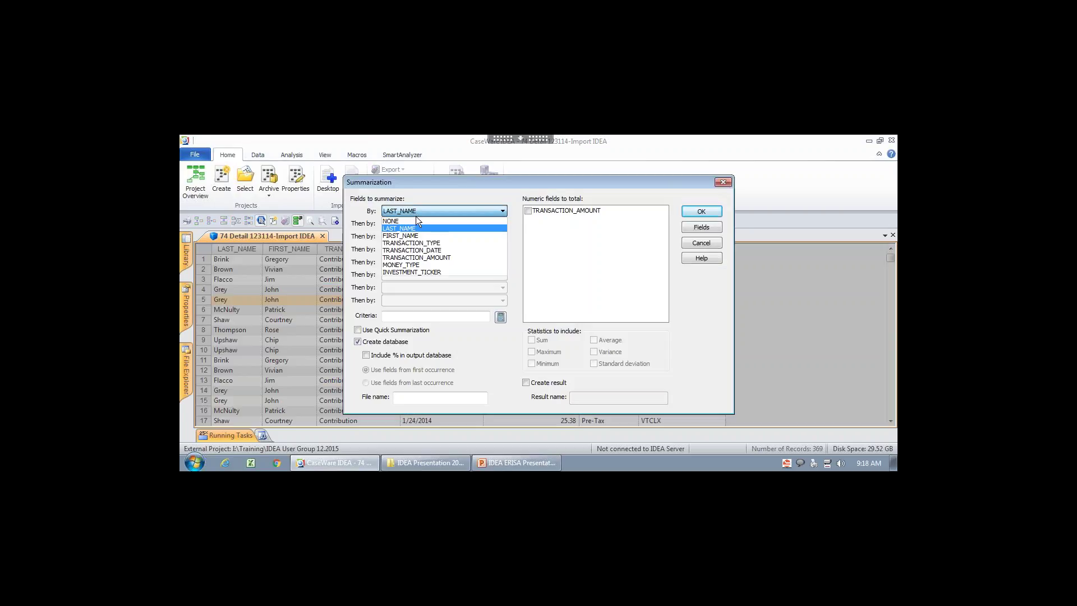
left_click(423, 250)
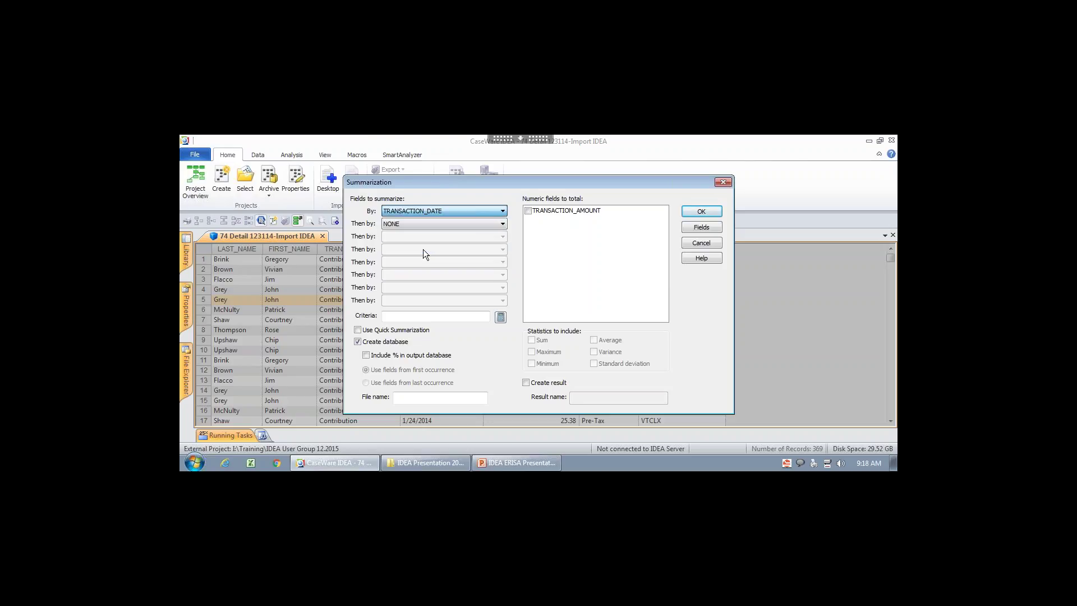
left_click(528, 212)
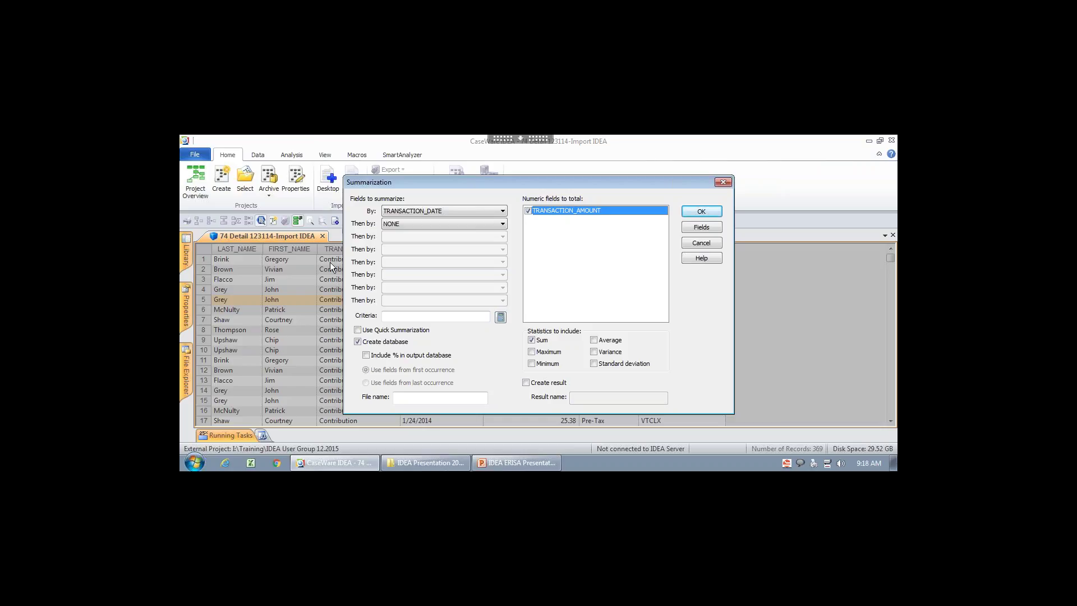
Restrict the summarization with the criteria equation TRANSACTION_TYPE ="Contribution"
left_click(500, 318)
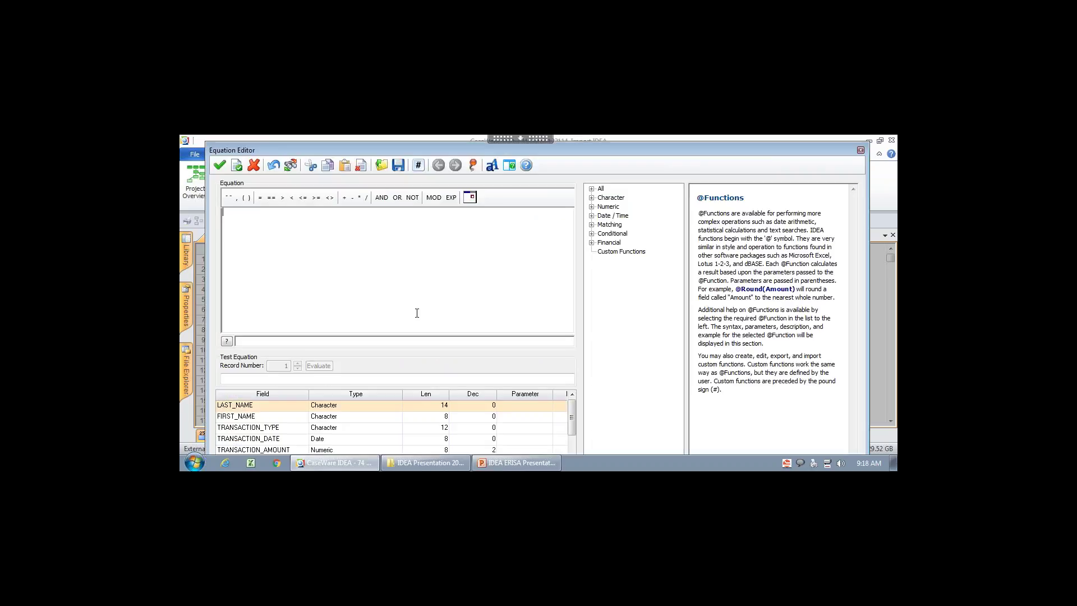
double_click(335, 429)
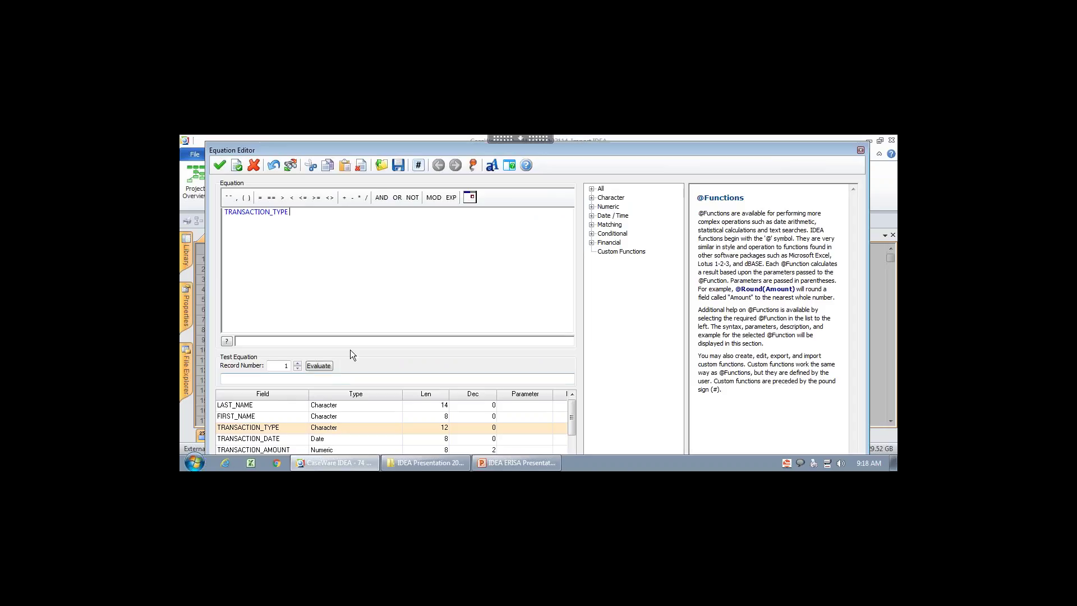
type("=\"Contribution\"")
key("Return")
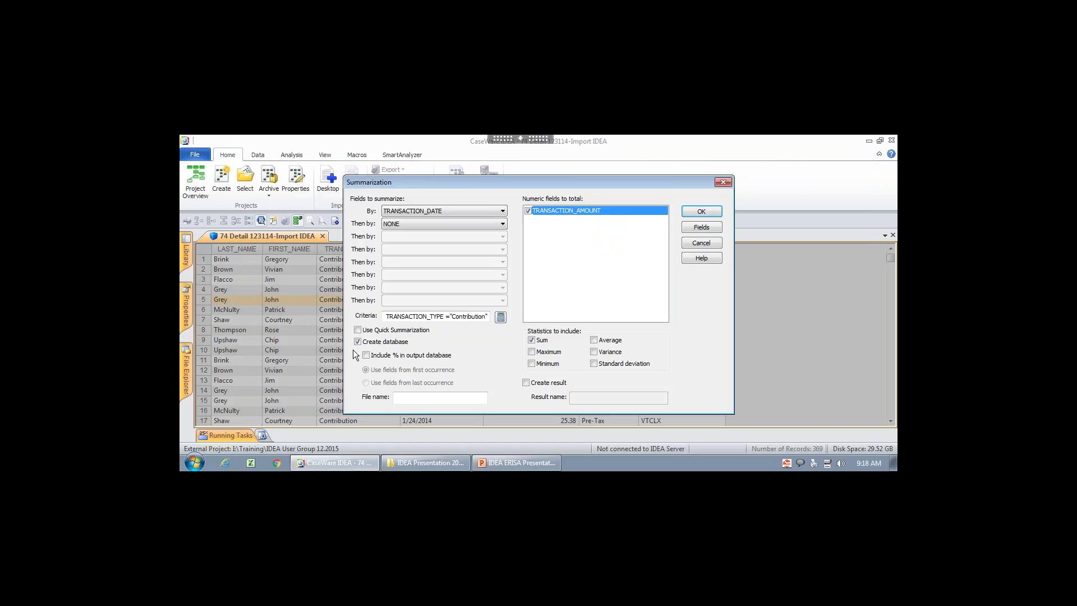
Name the output database 74-04 Contributions by Date 123114 and run the summarization
left_click(424, 399)
type("74-04 Contar")
key("BackSpace")
type("ributions ")
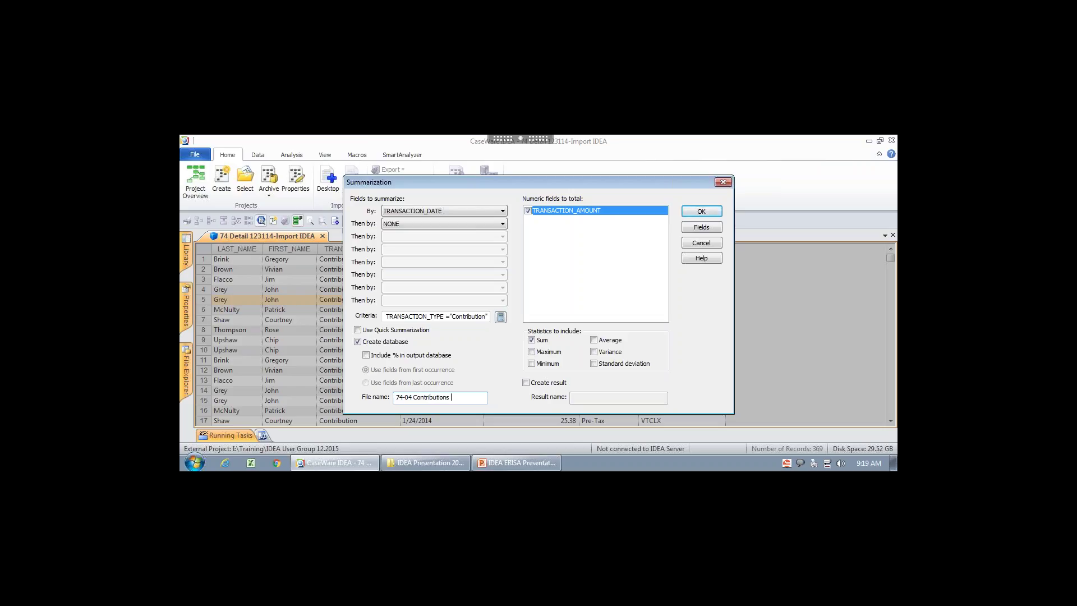
type("by Date 123114")
key("Return")
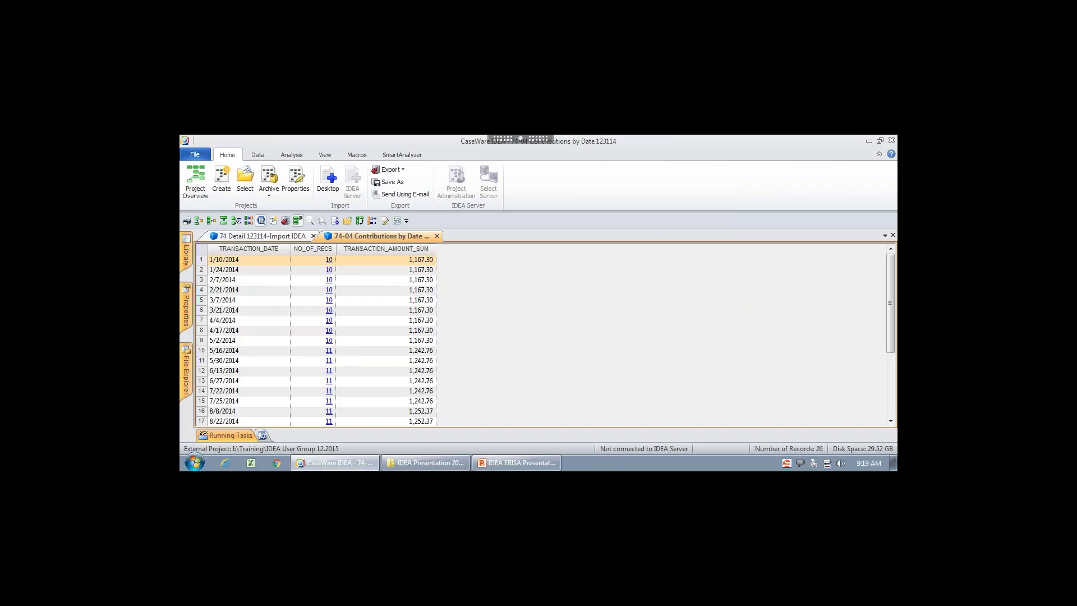
left_click(256, 260)
left_click(233, 272)
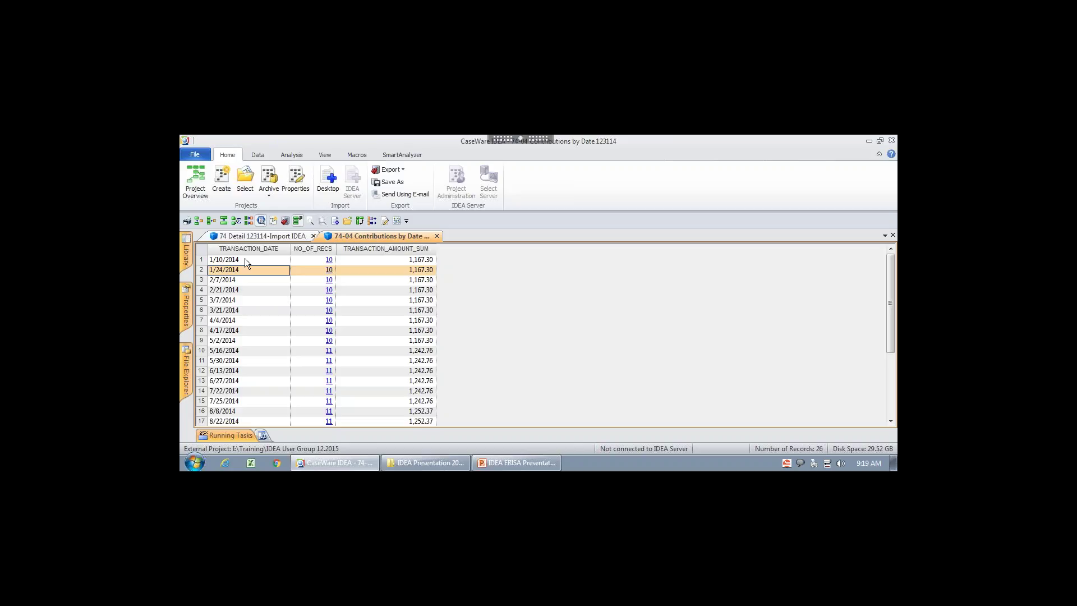
Examine the transaction dates in the Contributions by Date summary, especially 6/27, 7/22 and 7/25/2014, and close that database
left_click(245, 260)
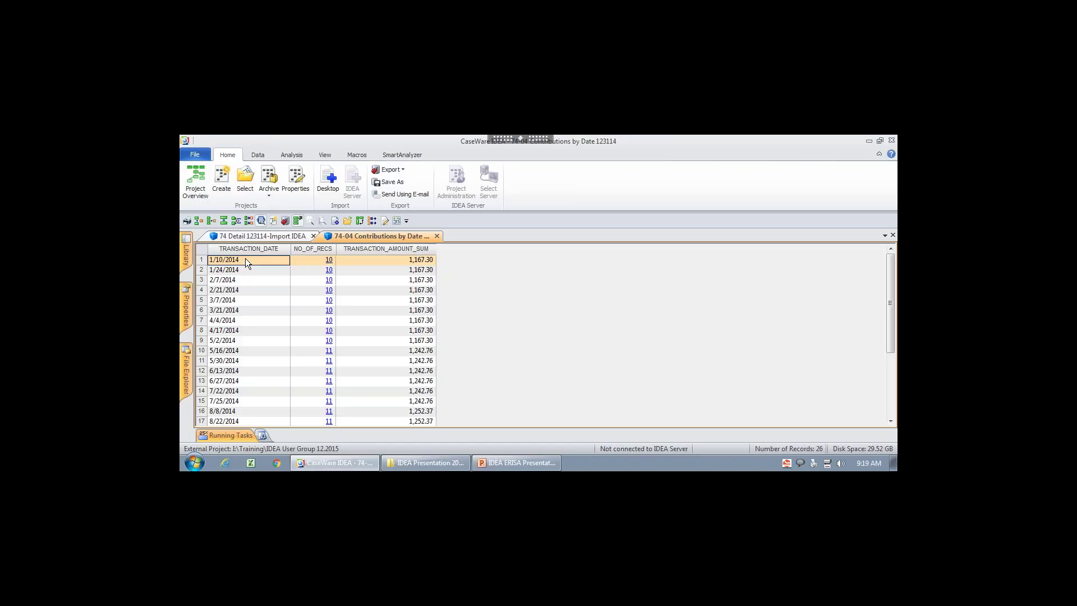
left_click(237, 271)
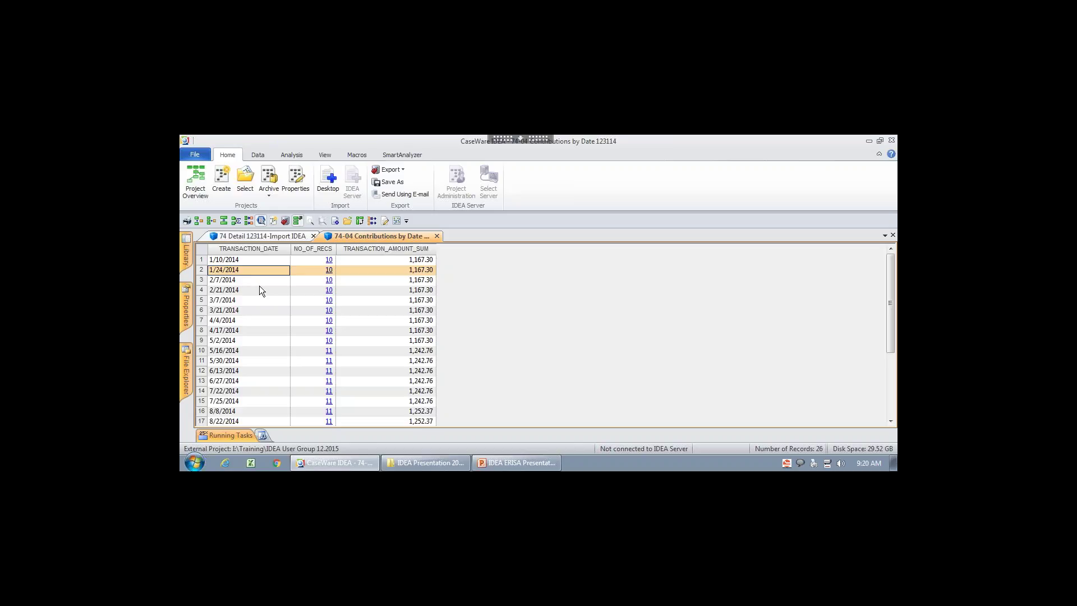
left_click(248, 382)
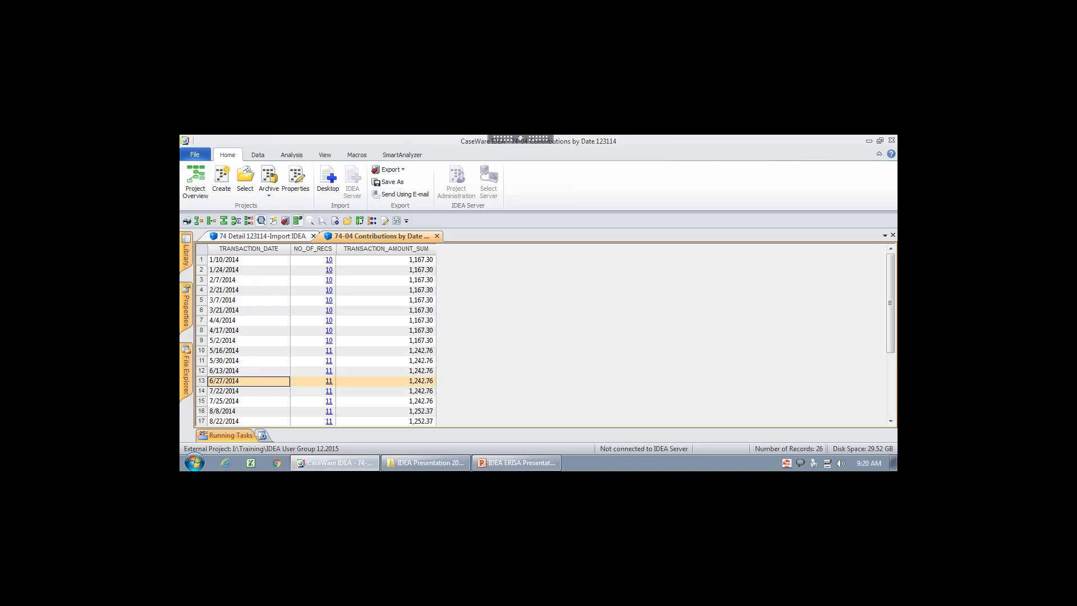
left_click(244, 391)
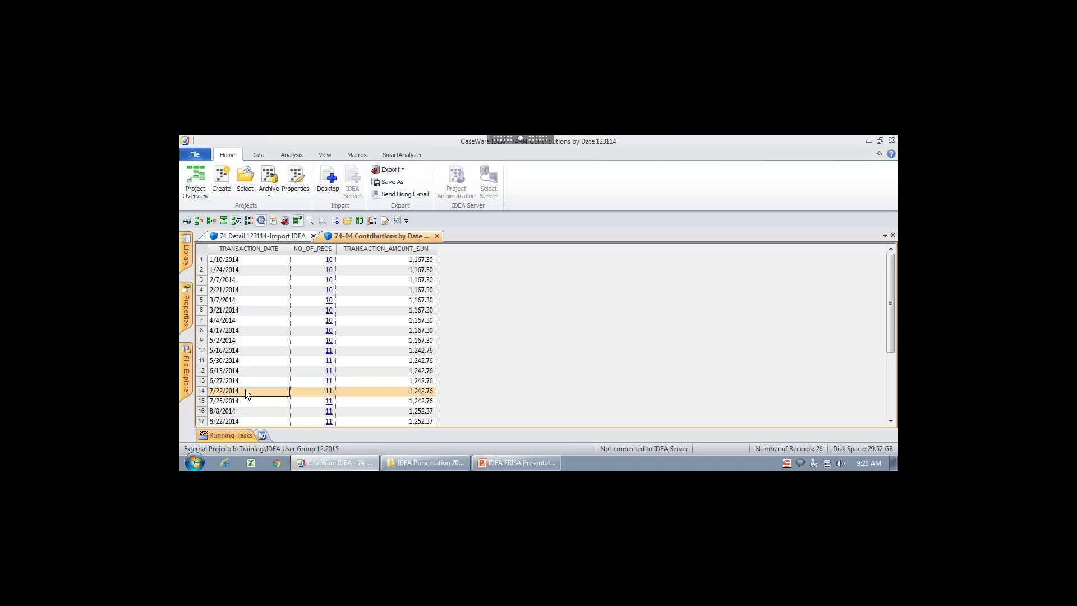
left_click(229, 398)
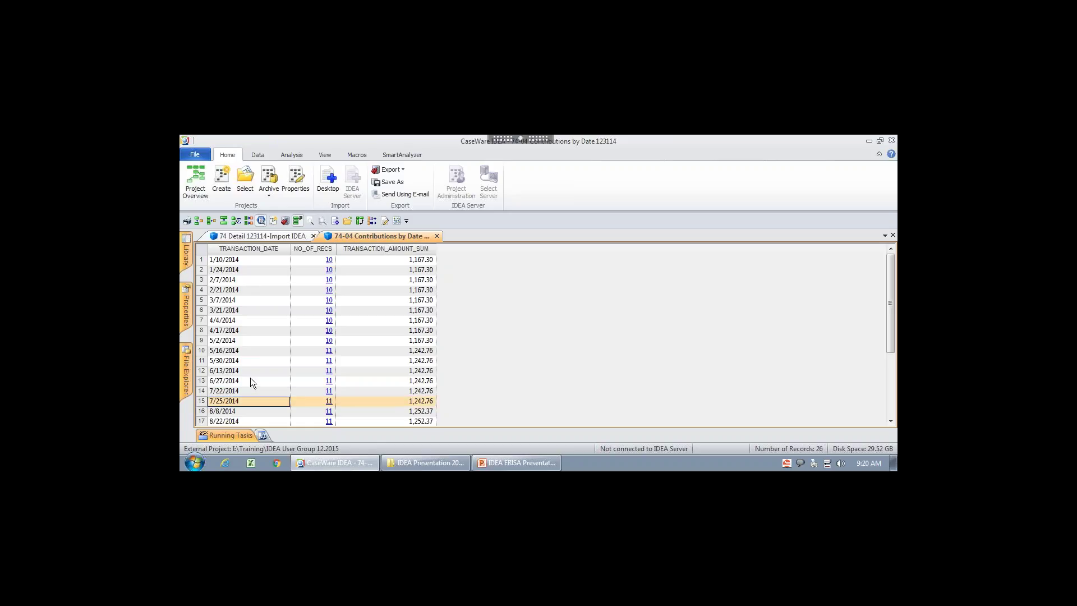
left_click(236, 382)
left_click(238, 399)
left_click(244, 390)
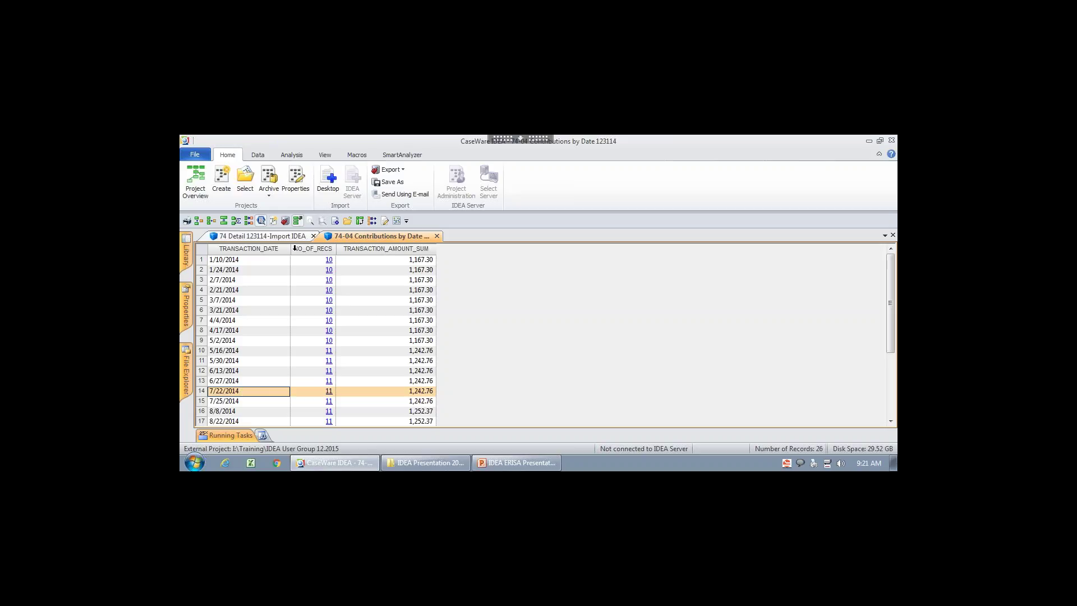
left_click(437, 236)
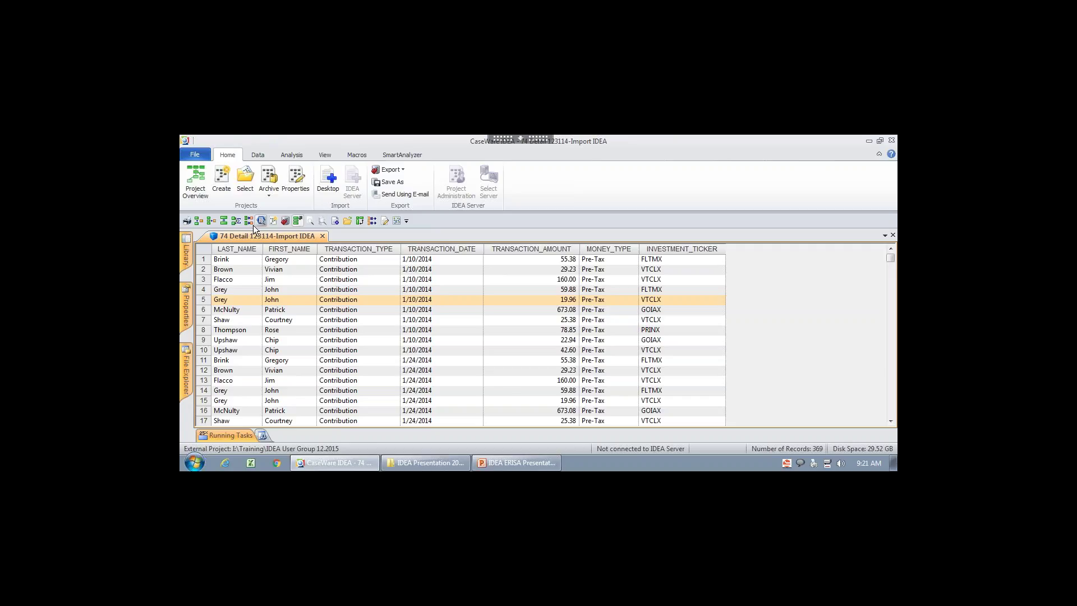
Set up a Summarization of the imported detail by LAST_NAME and FIRST_NAME that totals TRANSACTION_AMOUNT
left_click(235, 221)
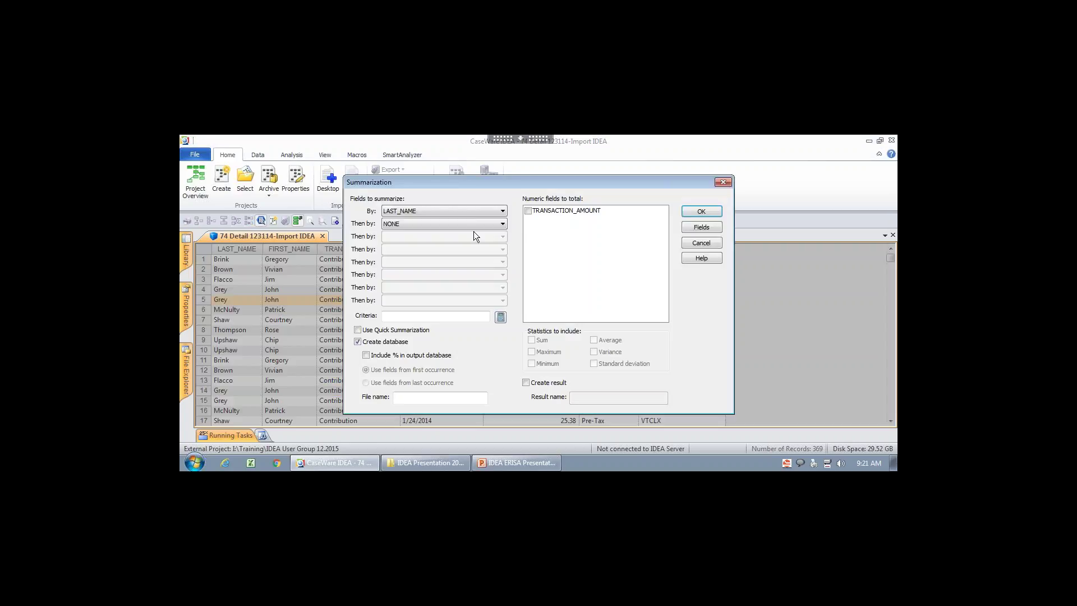
left_click(433, 224)
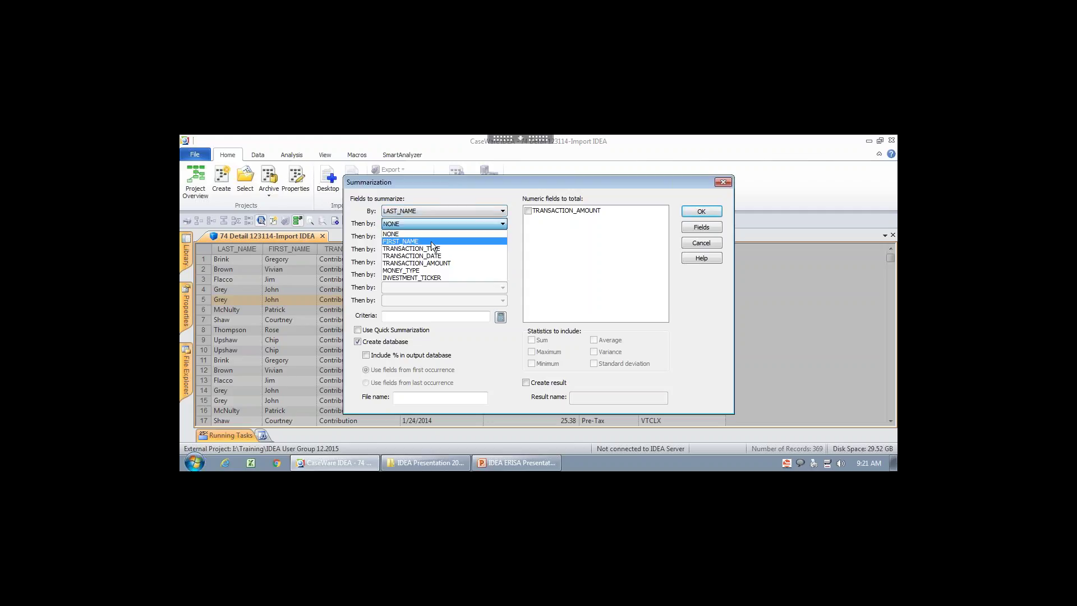
left_click(429, 240)
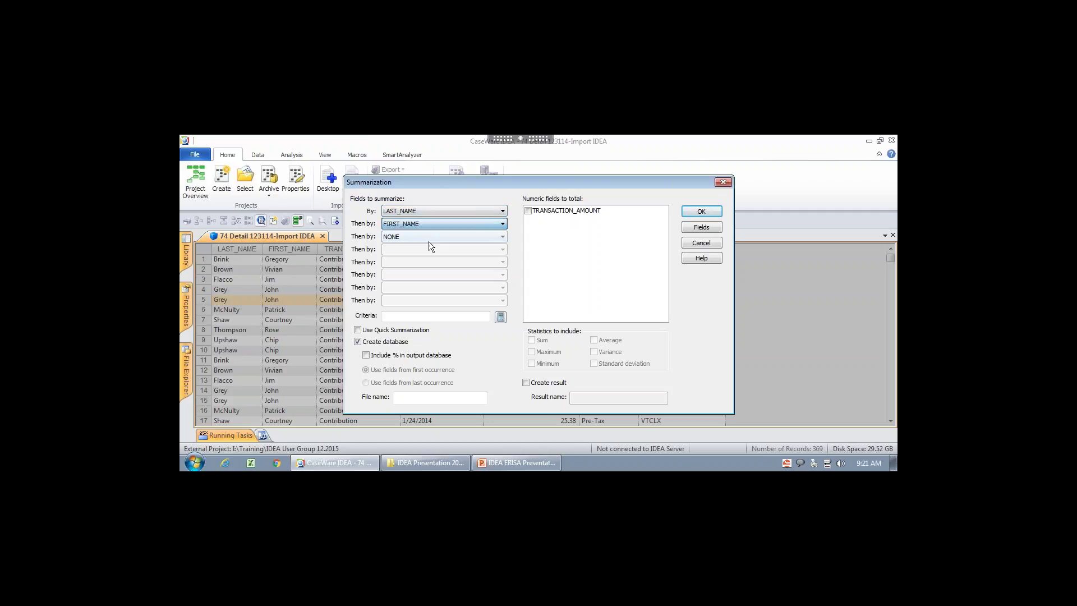
left_click(528, 211)
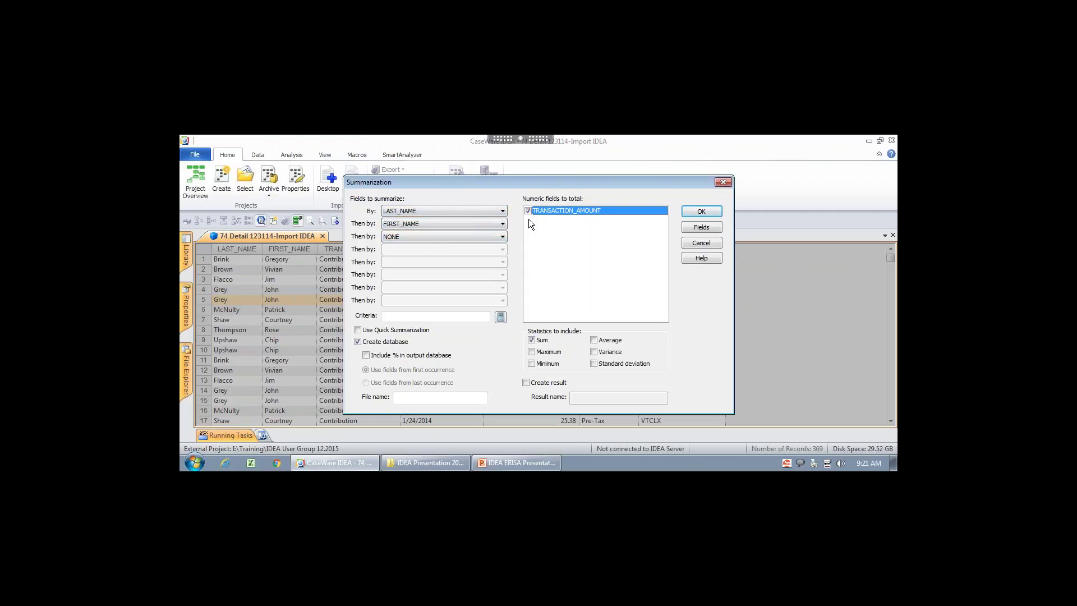
Limit the participant summarization to contributions with the criteria equation TRANSACTION_TYPE ="Contribution"
left_click(501, 318)
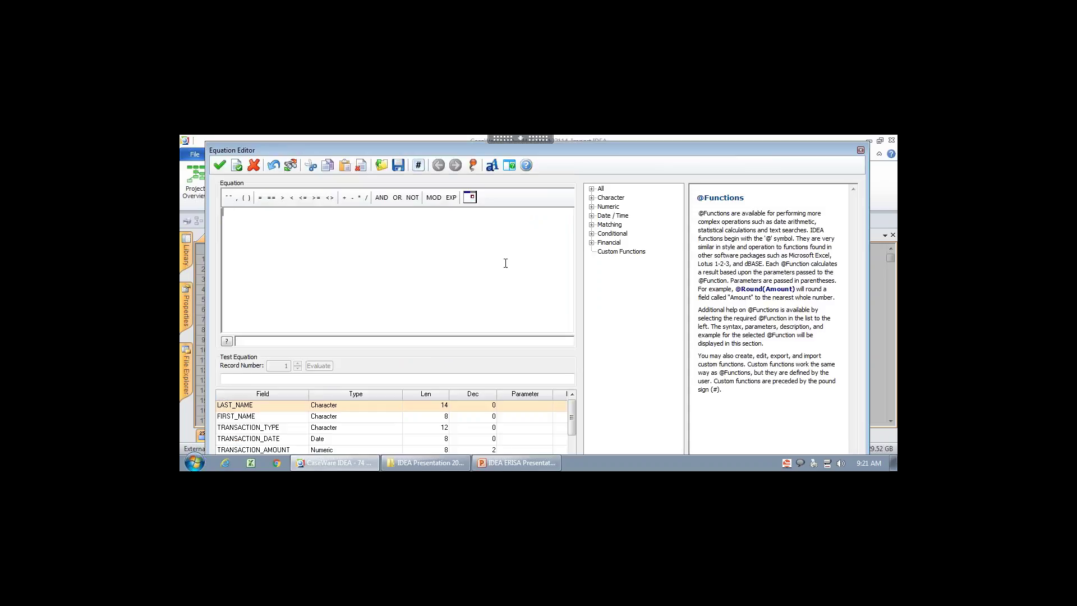
double_click(345, 426)
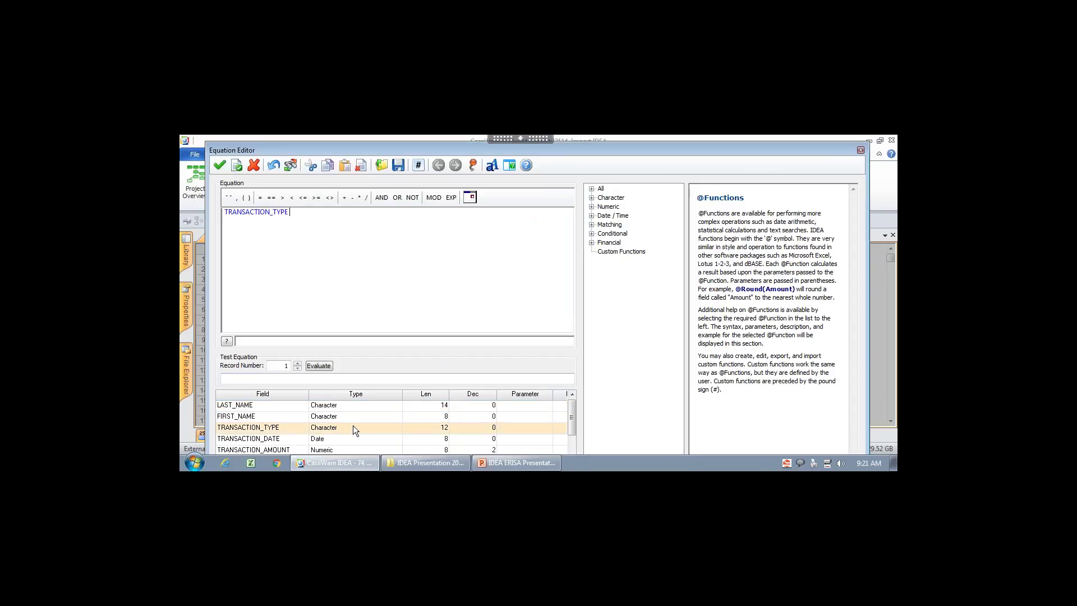
type("=\"Contribution\"")
key("Return")
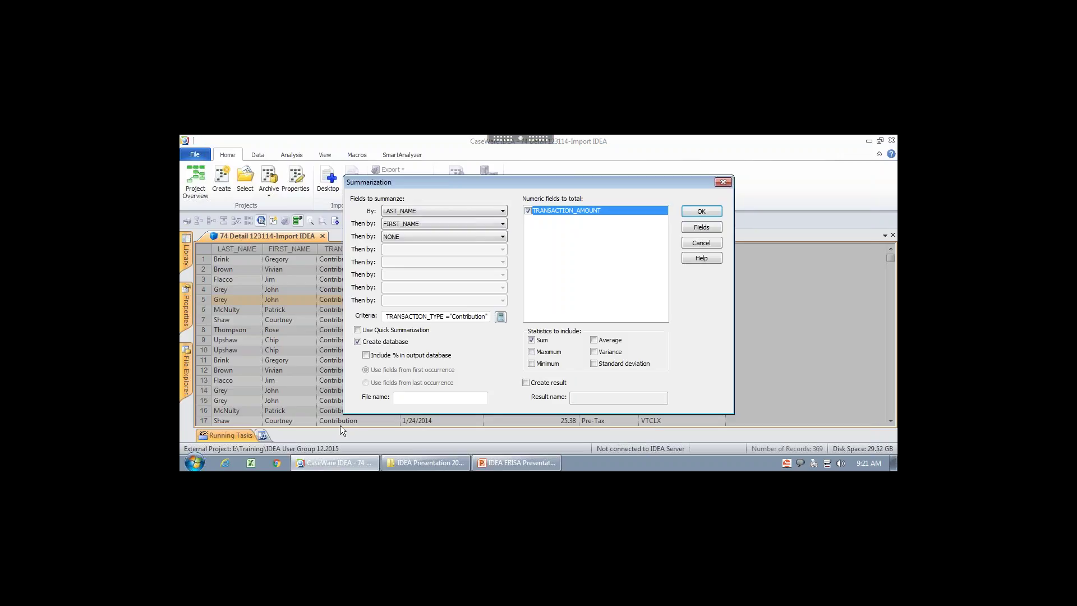
Name the output database 74-04 Contributions by Participant 123114 and run the summarization
left_click(443, 398)
type("74-04 Contributions b")
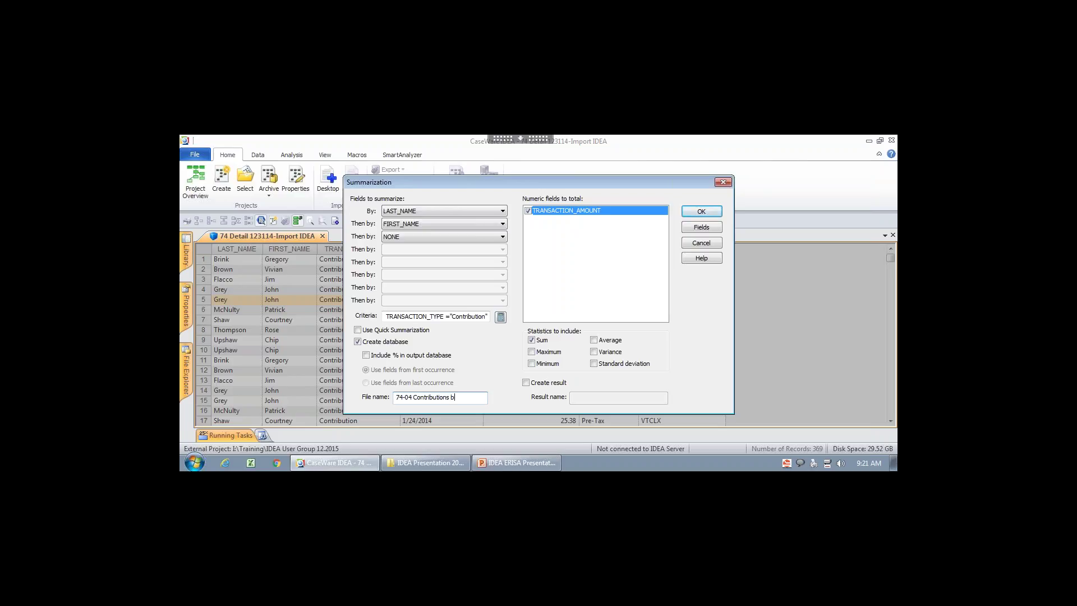
type("y Participant")
type(" 12311")
type("5")
key("Return")
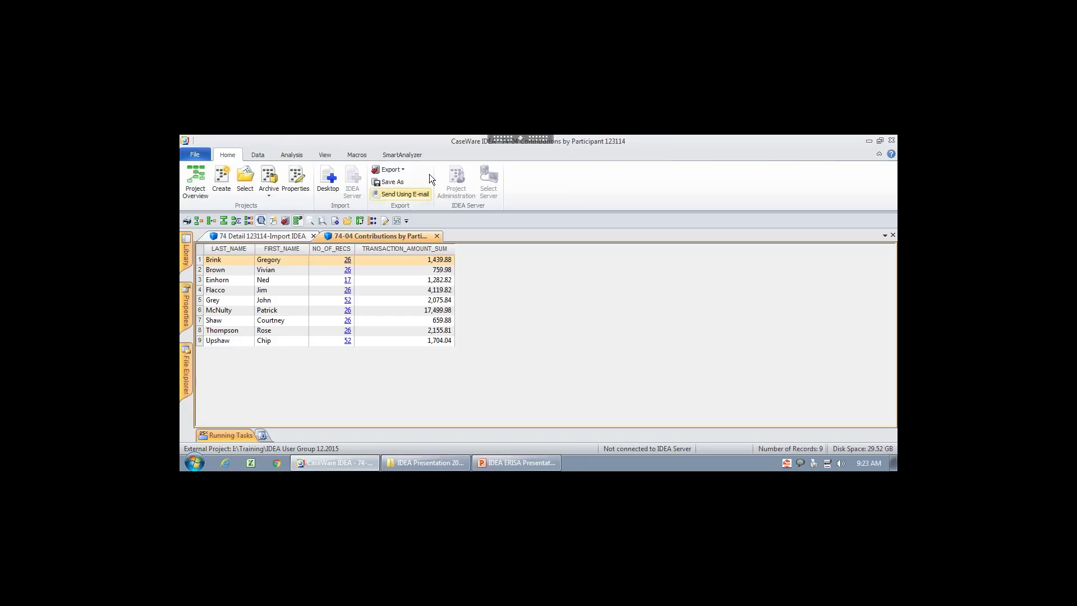
Create field statistics for all fields of the Contributions by Participant database, review the numeric statistics, and close the database
left_click(439, 261)
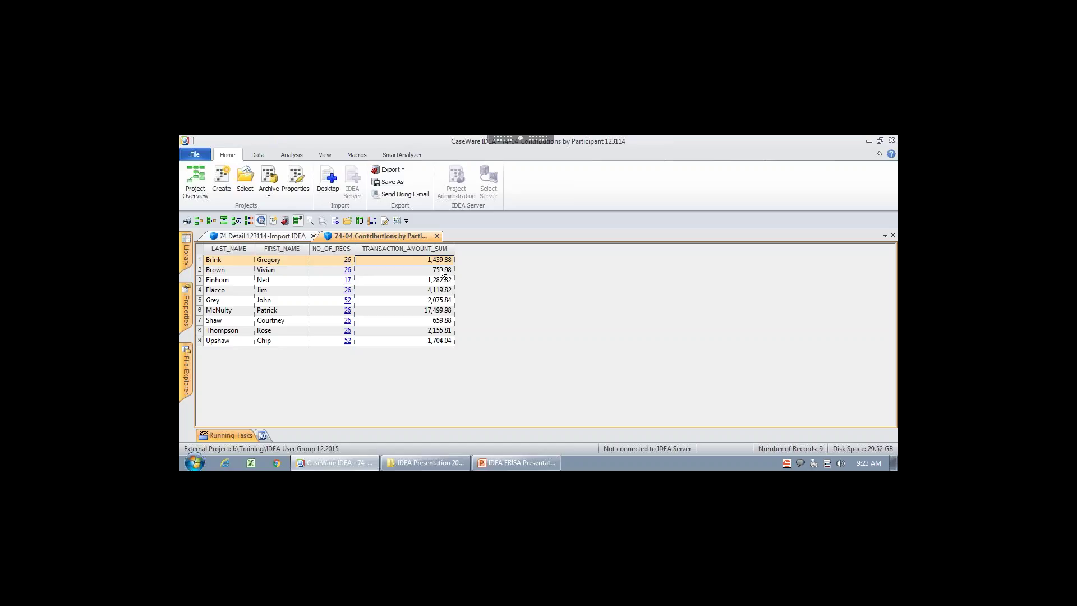
left_click(409, 269)
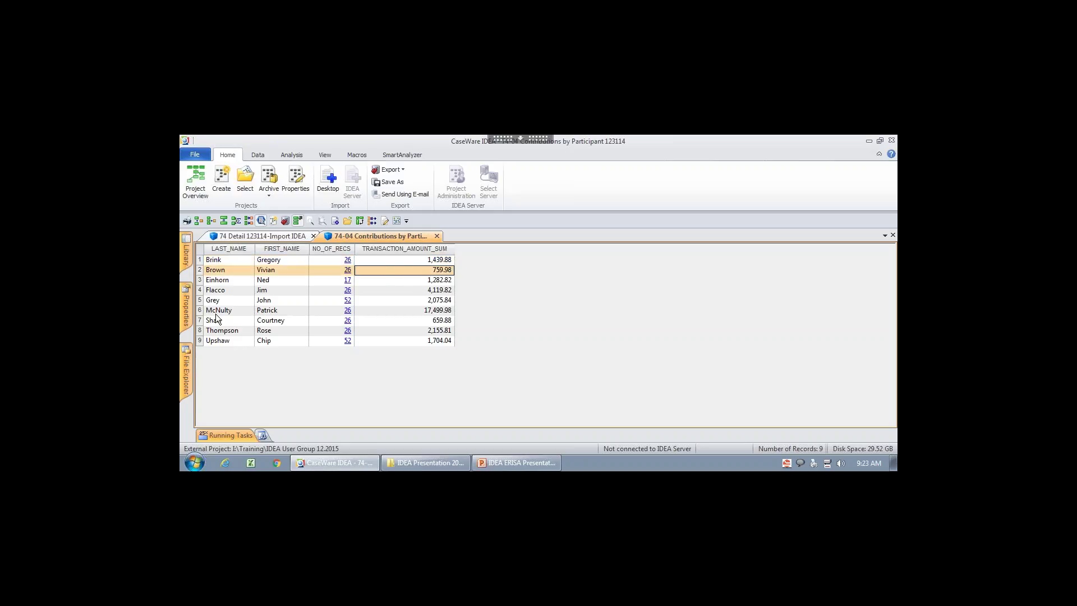
mouse_move(187, 292)
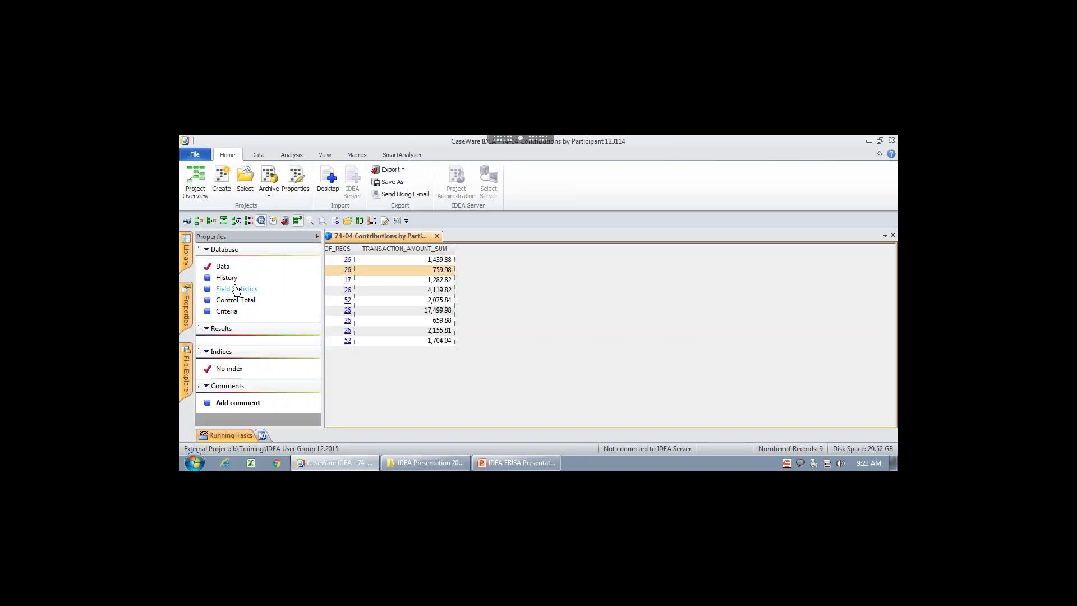
left_click(236, 289)
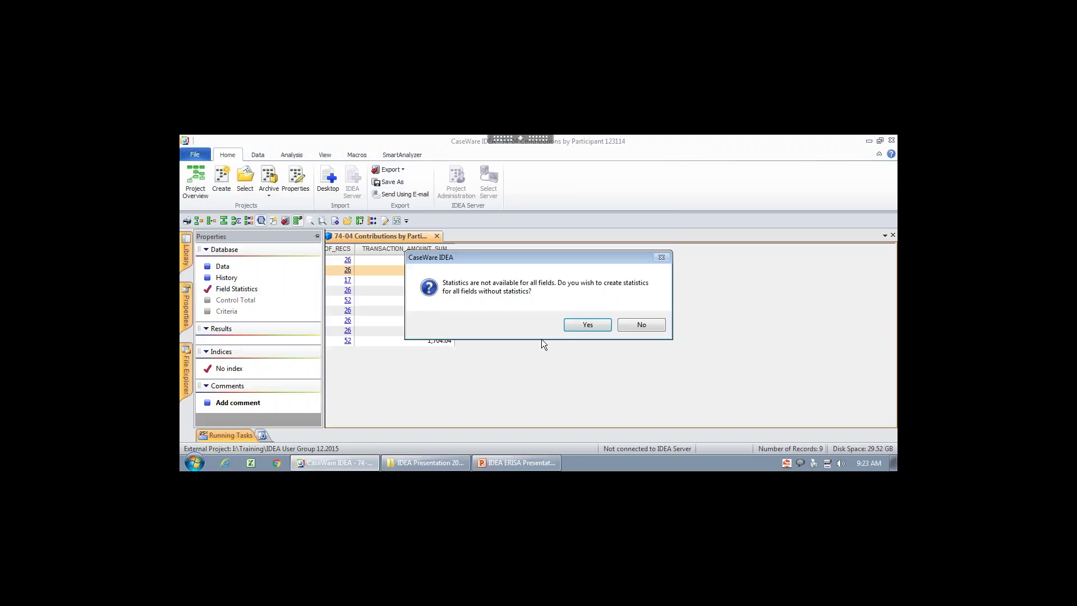
left_click(584, 328)
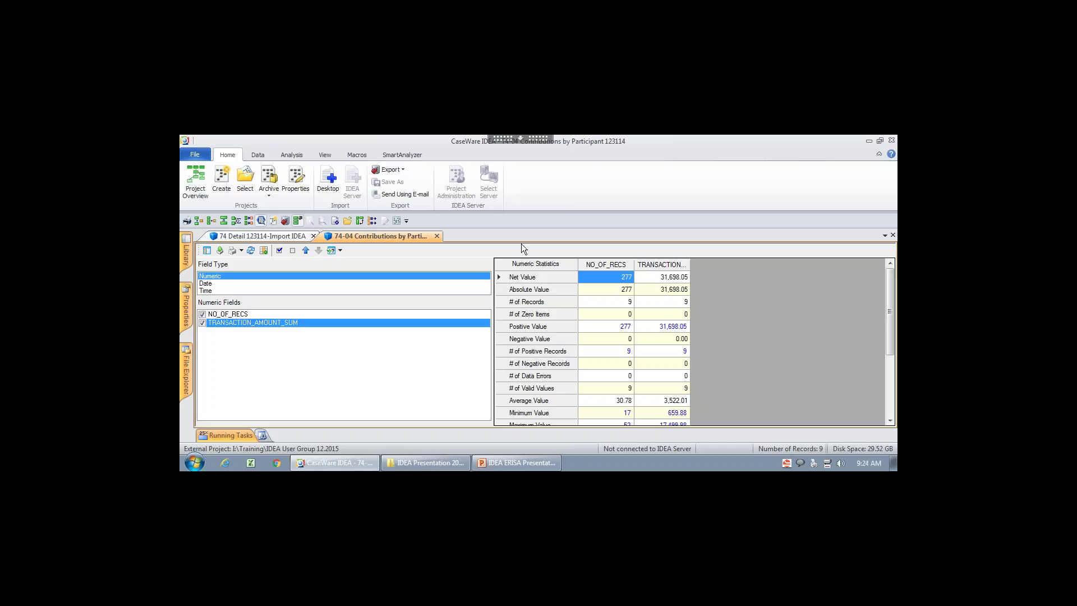
left_click(437, 237)
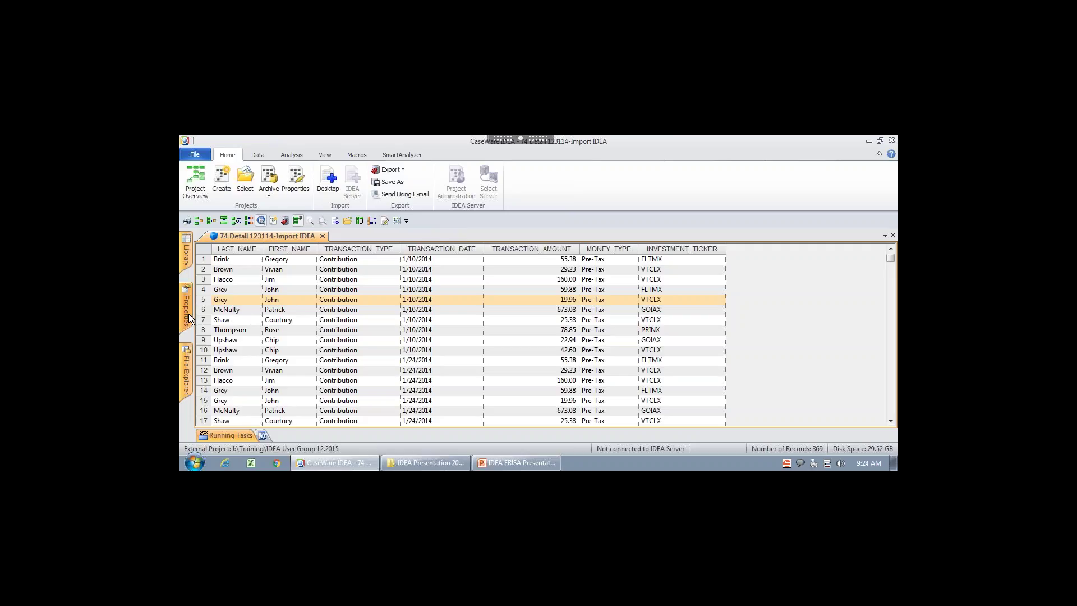
Reopen the Contributions by Date and Contributions by Participant databases from the project's file list
mouse_move(189, 316)
mouse_move(187, 373)
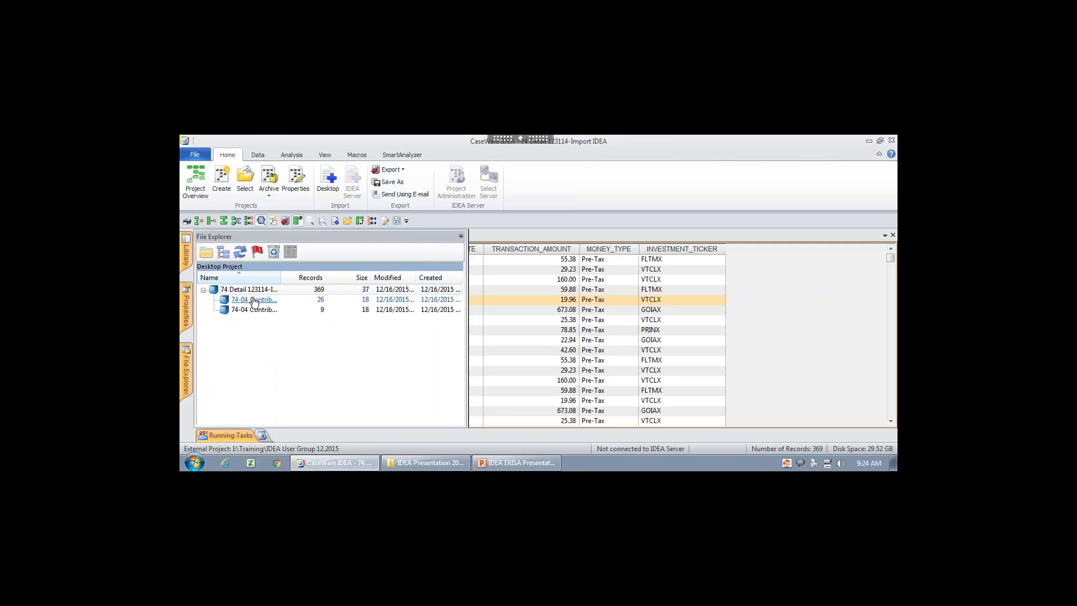
left_click(253, 301)
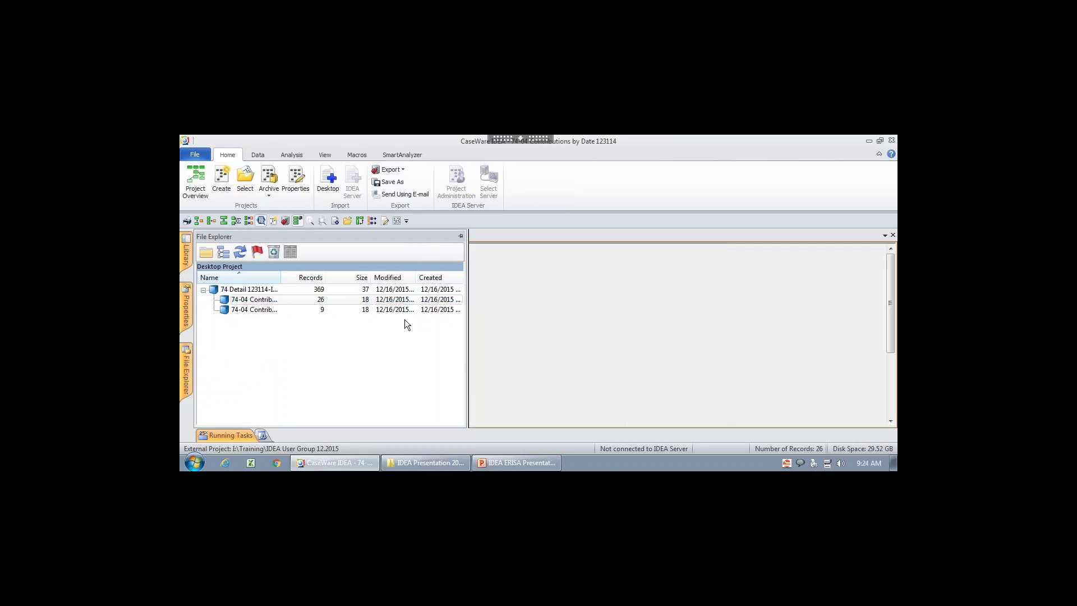
left_click(273, 311)
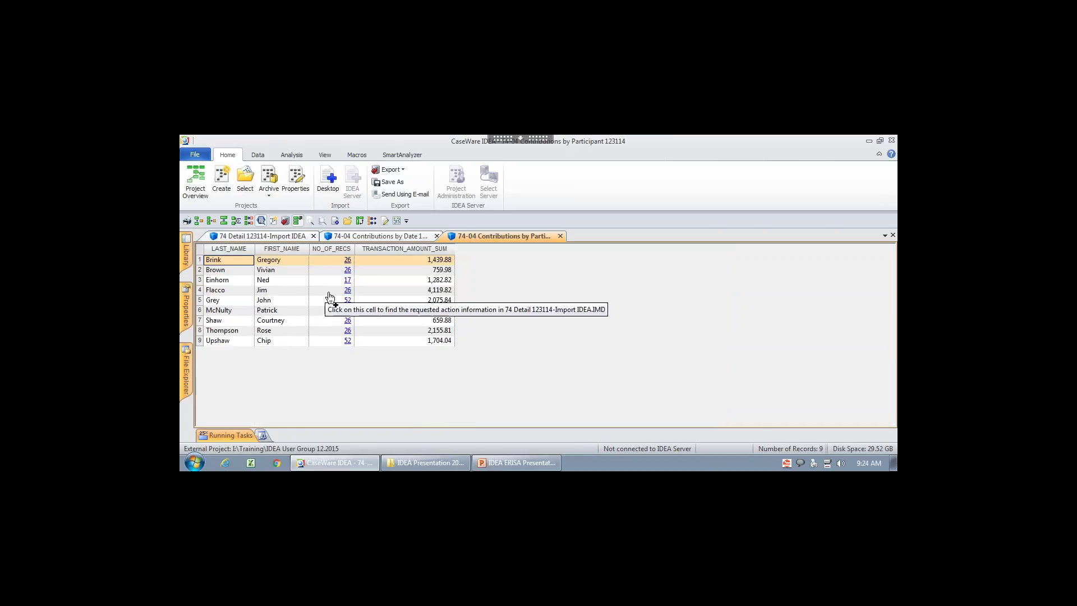
Preview the detail records behind the third participant's contribution total, and close the preview and both summary databases
left_click(333, 280)
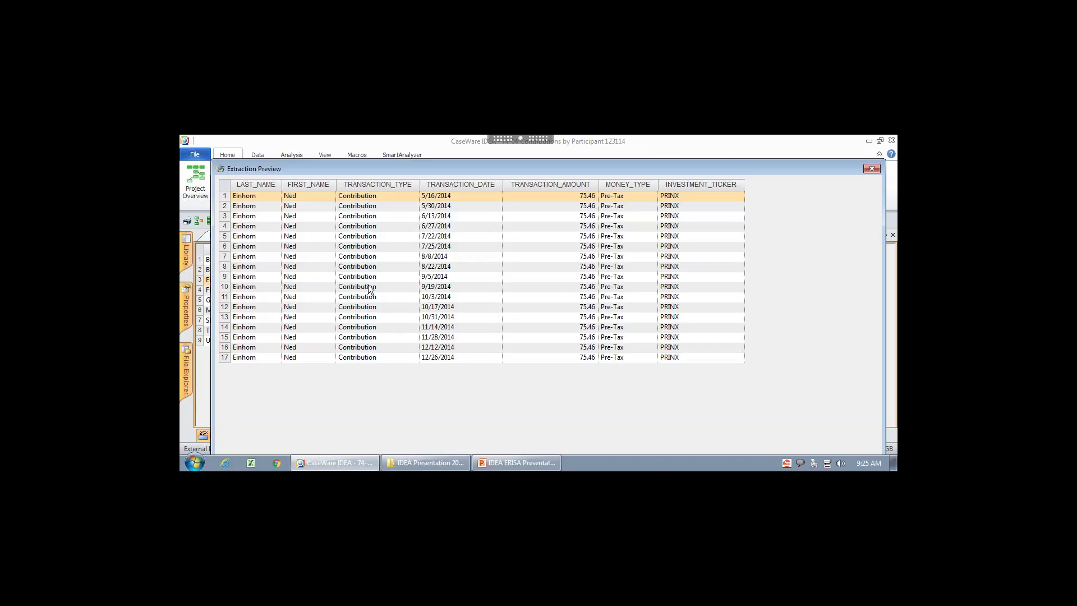
left_click(708, 230)
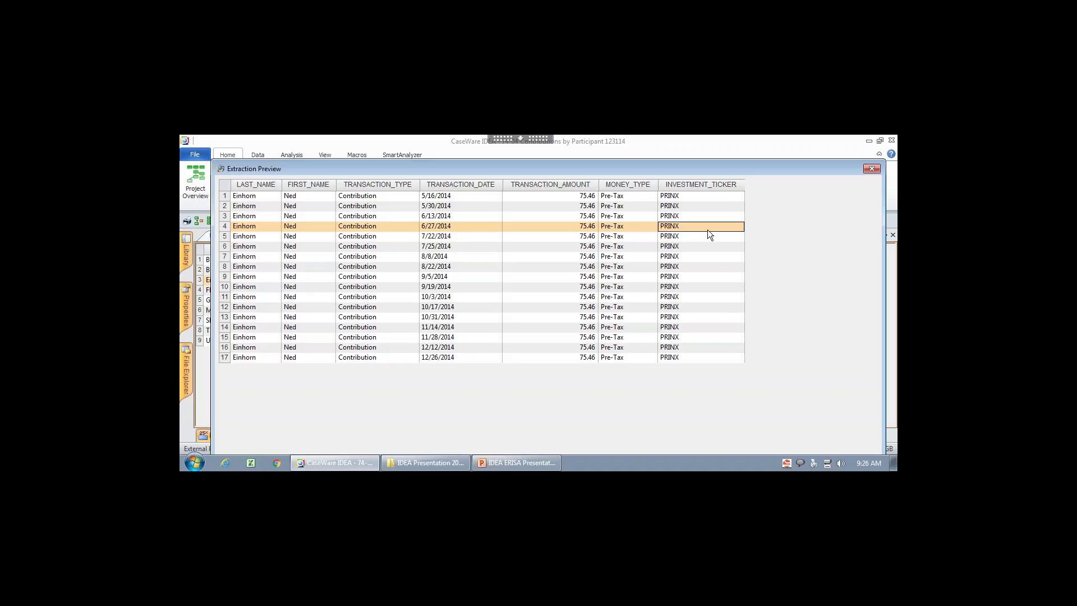
left_click(871, 169)
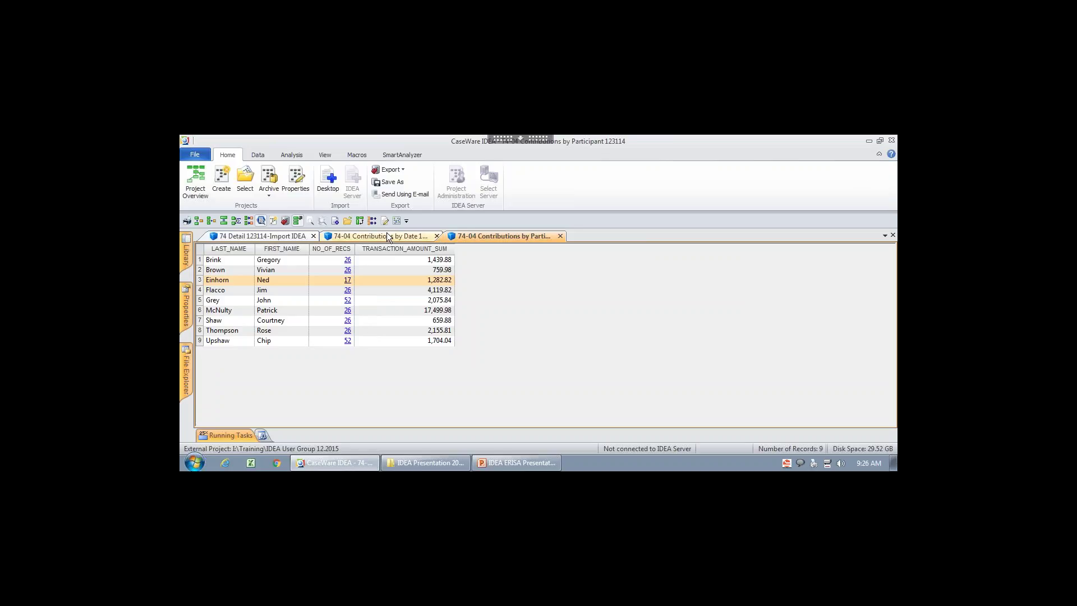
left_click(560, 235)
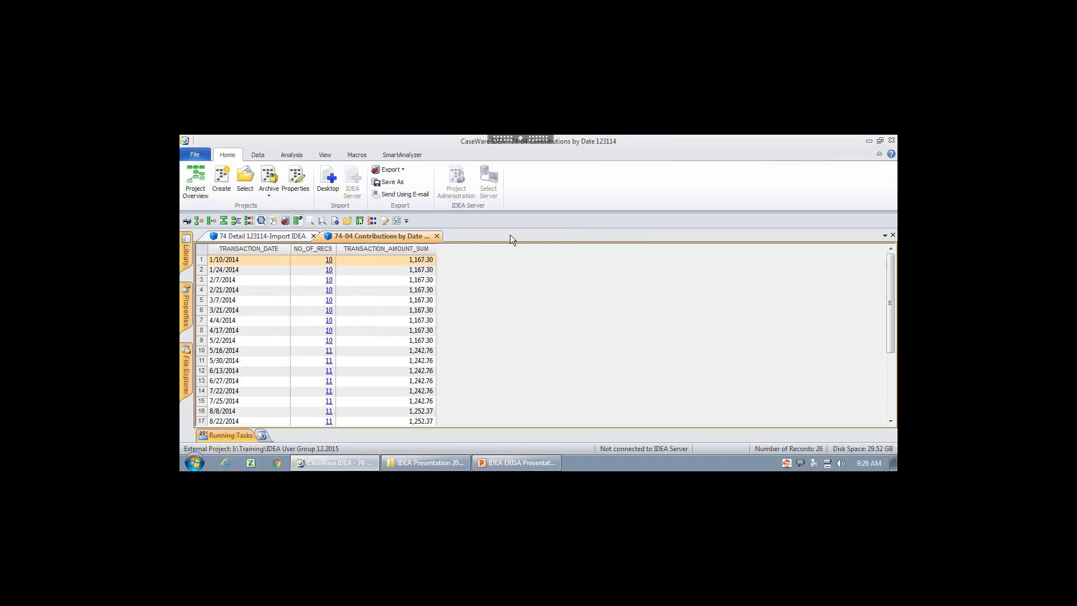
left_click(437, 236)
Open the Contributions by Participant database again from the project's file list
left_click(306, 319)
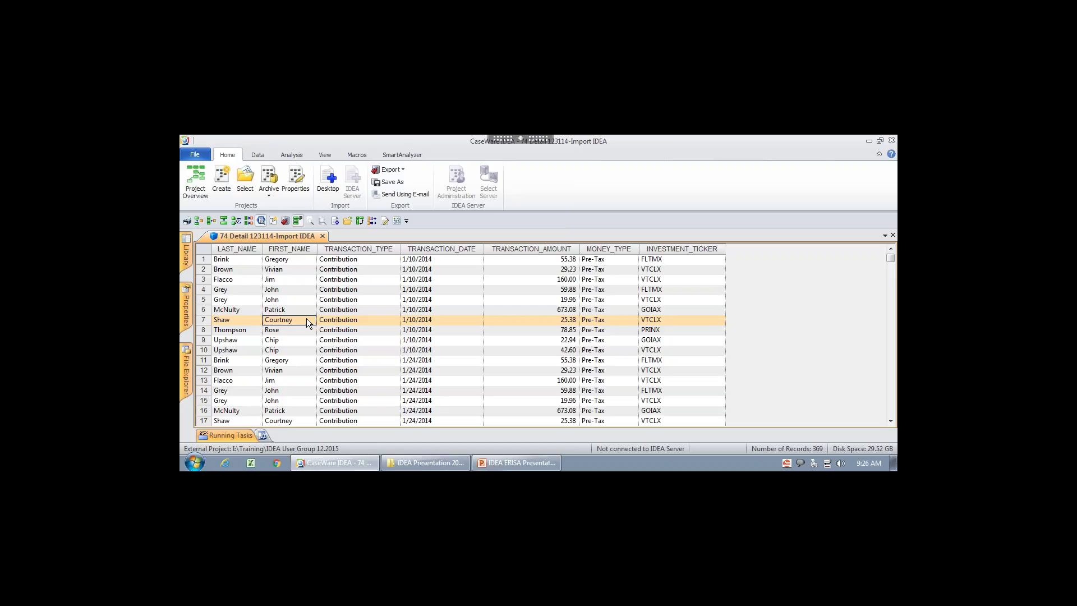
left_click(185, 376)
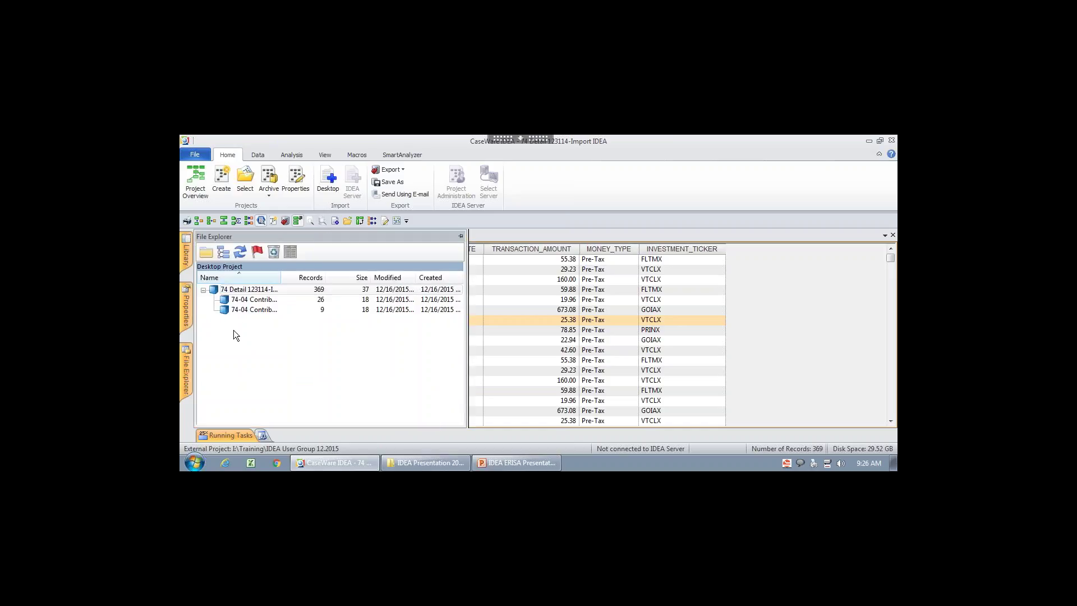
double_click(247, 310)
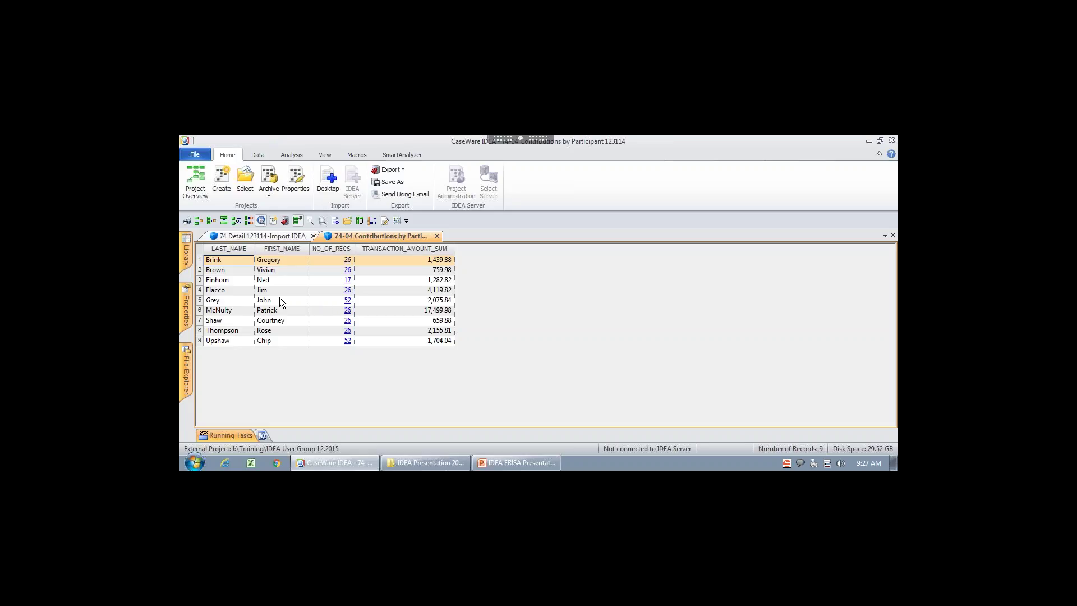
Summarize the 74 Detail 123114 import database by LAST_NAME and FIRST_NAME into a new database named "74-04 Participant List 123114"
left_click(283, 237)
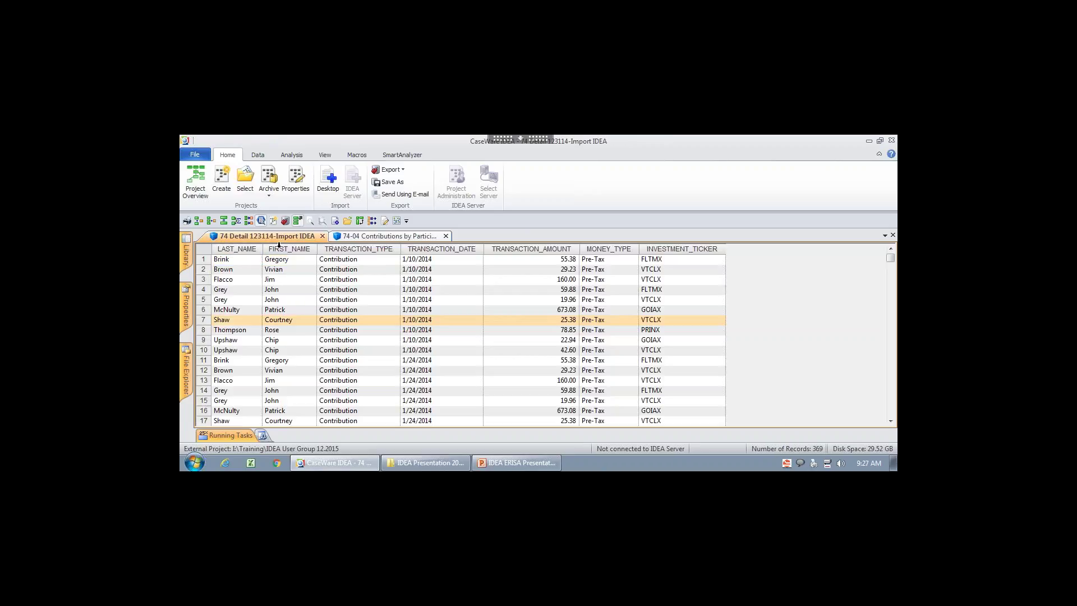
left_click(234, 220)
left_click(429, 224)
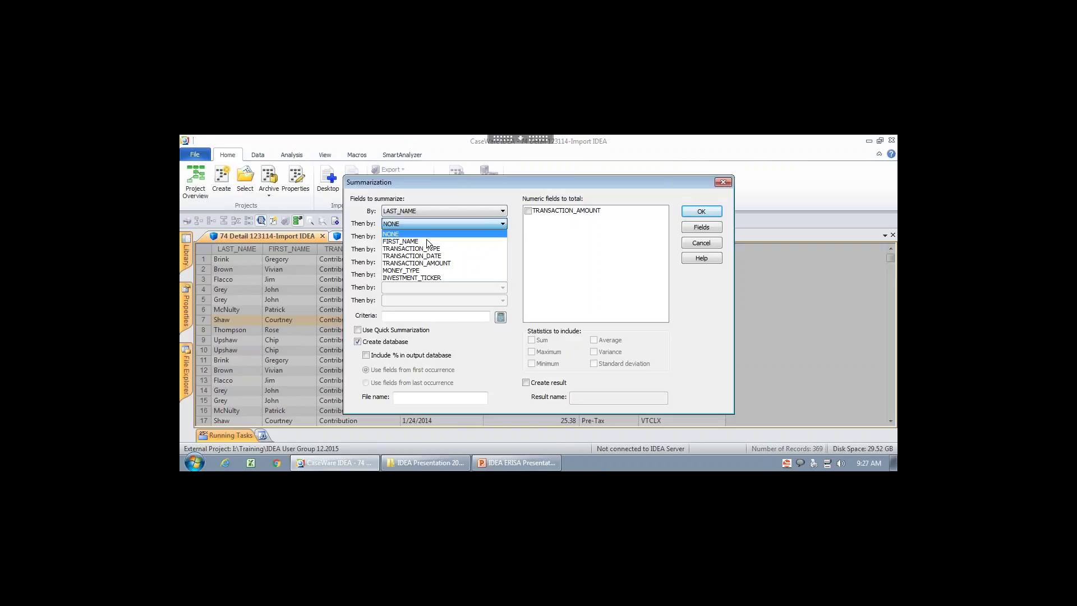
left_click(425, 241)
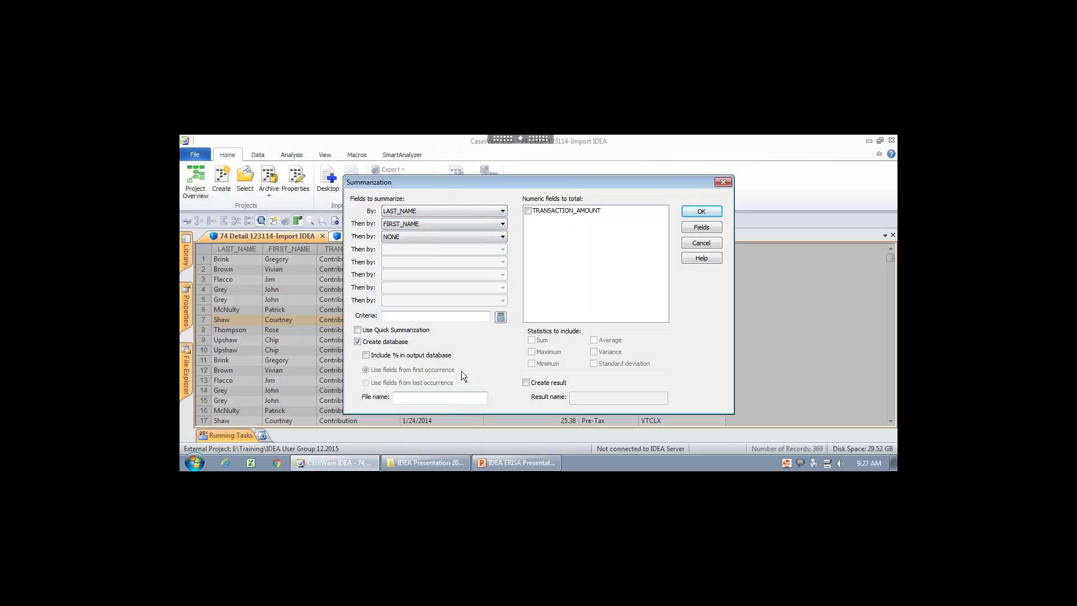
left_click(440, 398)
type("74-04 Participant List ")
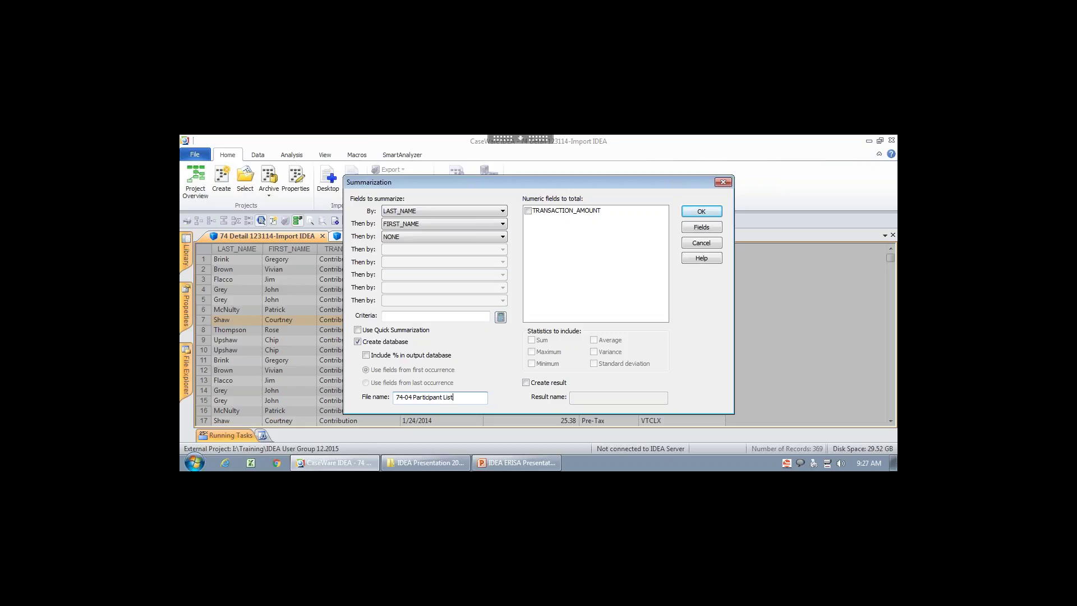
type("1")
type("114")
left_click(699, 215)
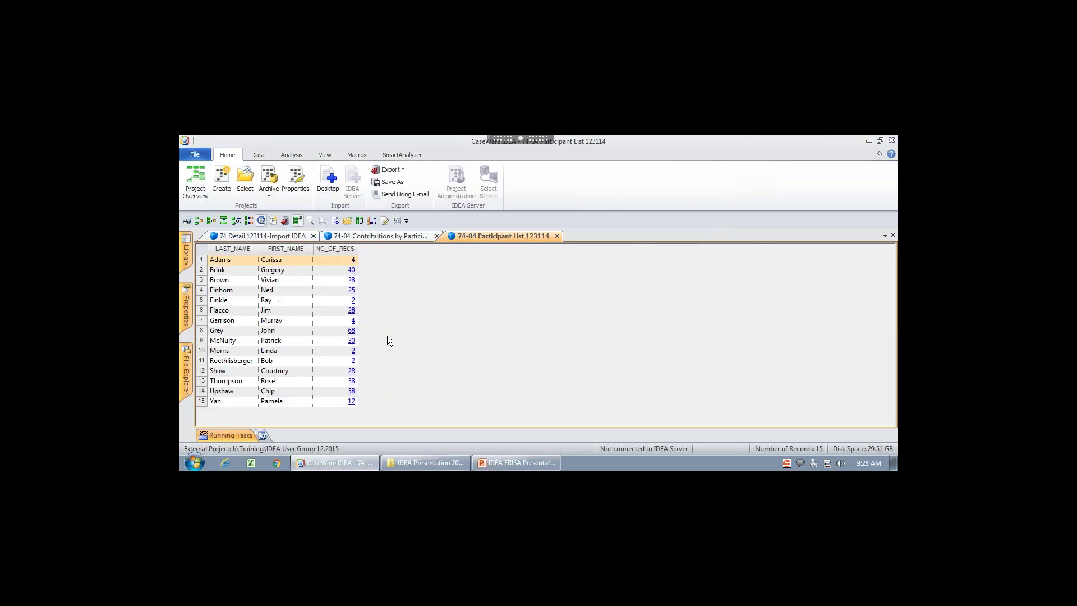
left_click(246, 400)
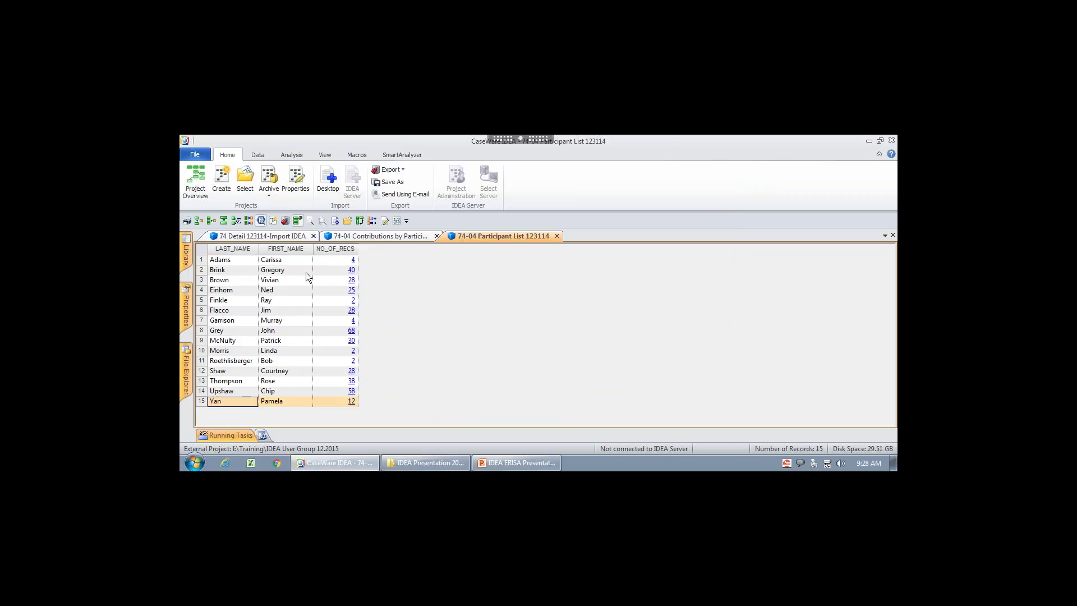
Draw a random sample of 5 records from the participant list into a database named "74-06 Sample Participants 123114"
left_click(292, 155)
left_click(641, 184)
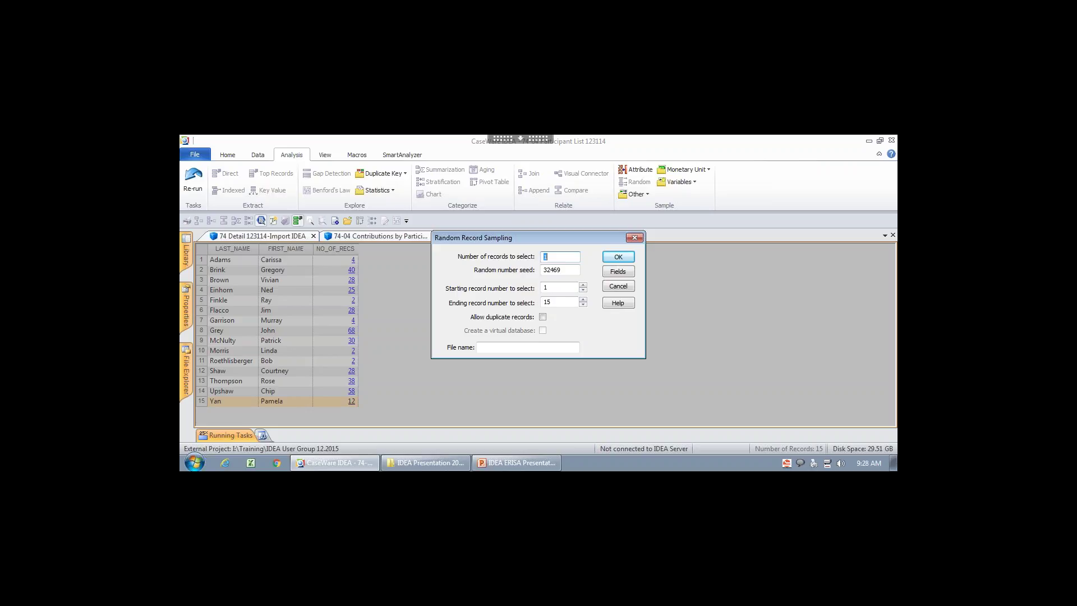
type("5")
left_click(521, 347)
type("74-06 Sample Partic")
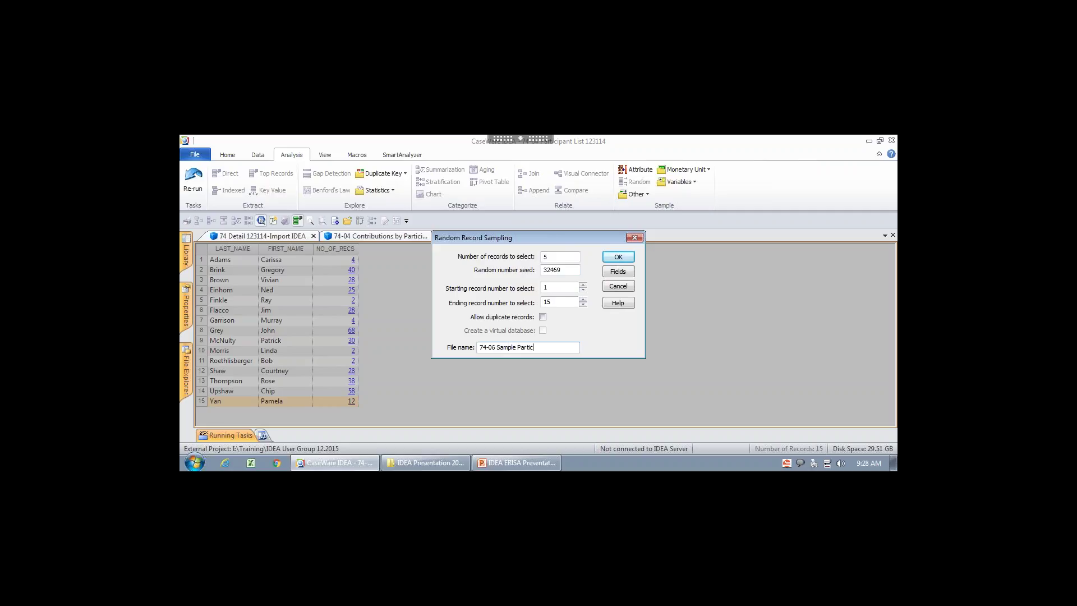
type("ipants 123114")
left_click(625, 258)
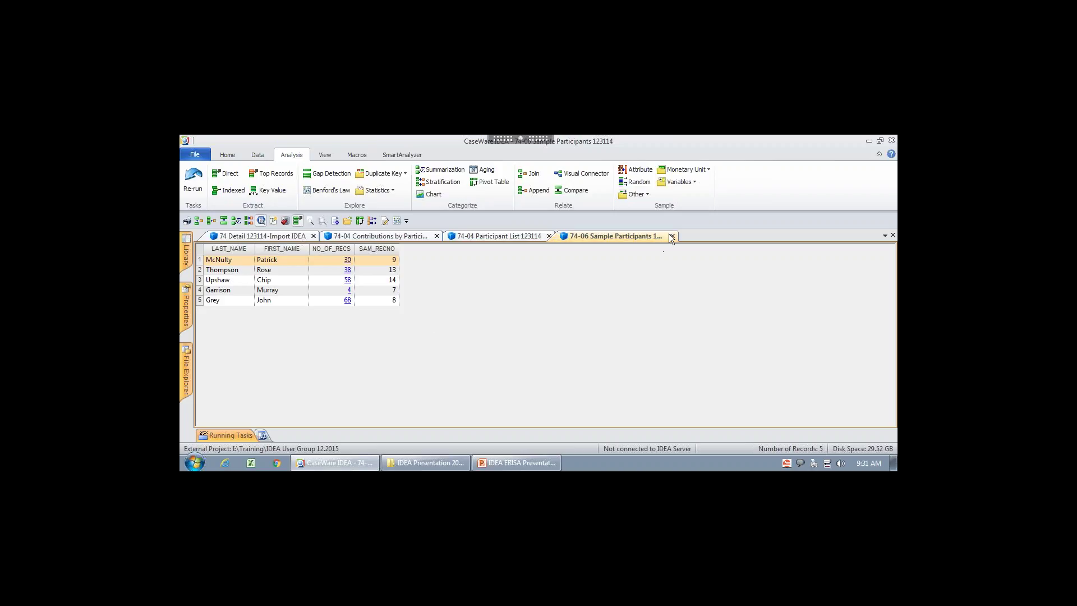
Close all open databases and reopen the 74 Detail 123114 import database from the project's file list
left_click(893, 235)
left_click(892, 236)
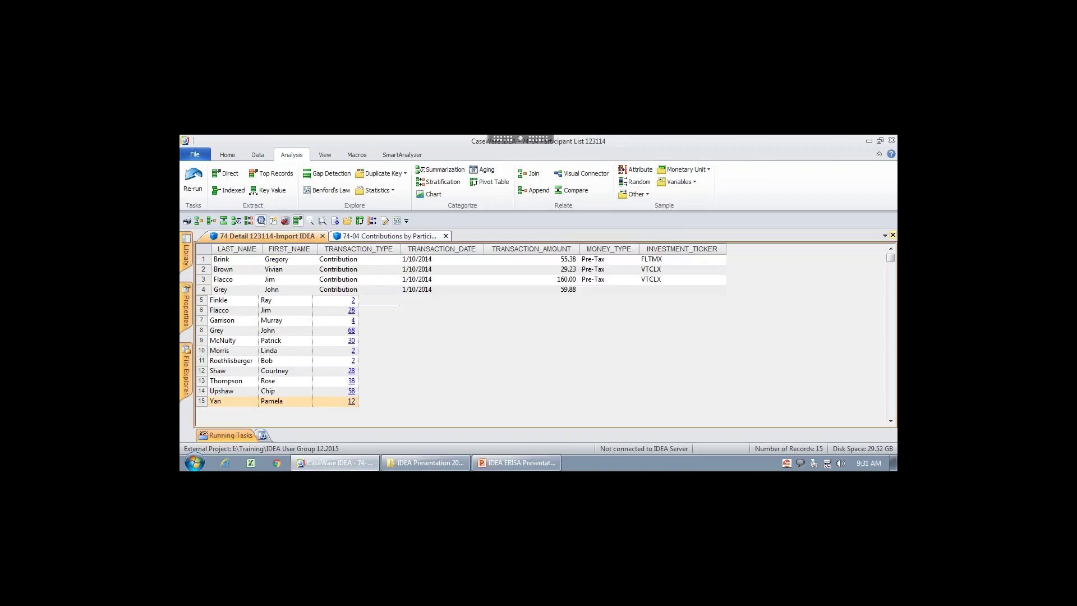
left_click(893, 235)
left_click(893, 235)
left_click(187, 370)
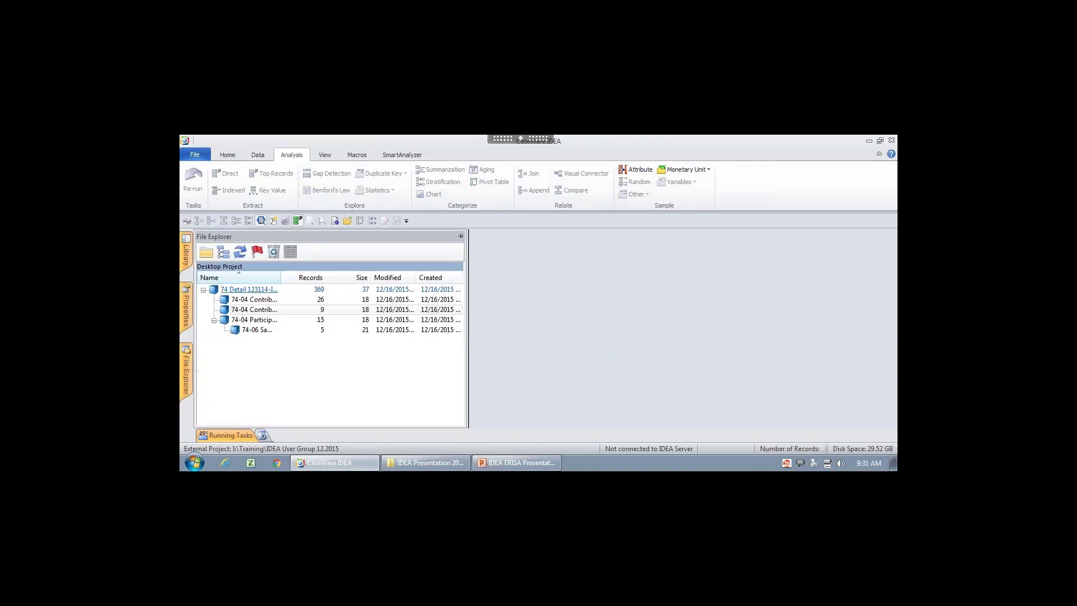
double_click(244, 290)
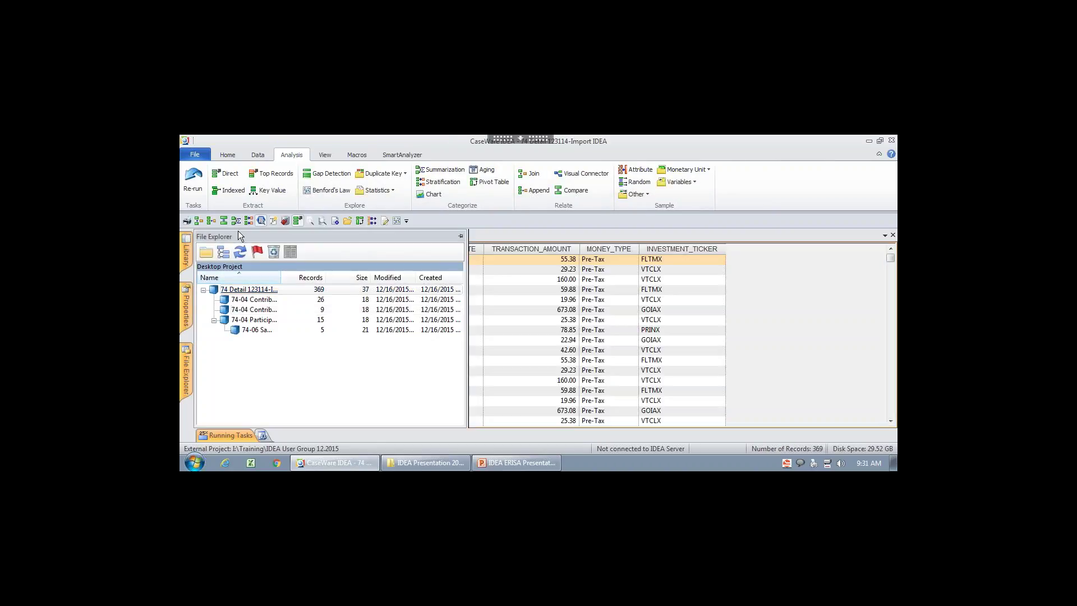
Start joining databases with the transaction detail as primary and 74-06 Sample Participants 123114 as the secondary database
left_click(197, 220)
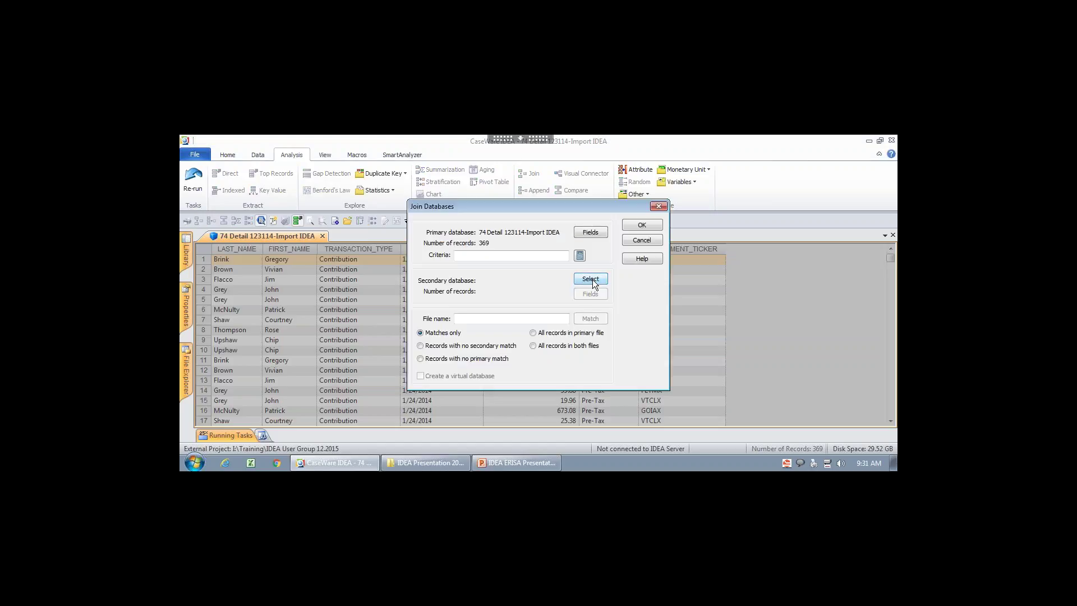
left_click(592, 280)
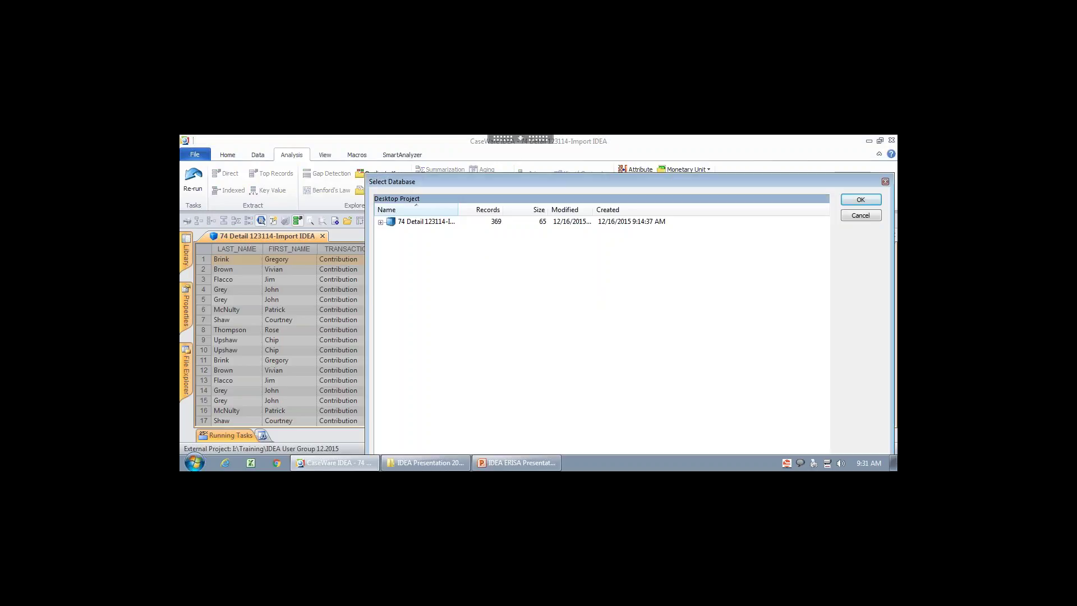
left_click(380, 222)
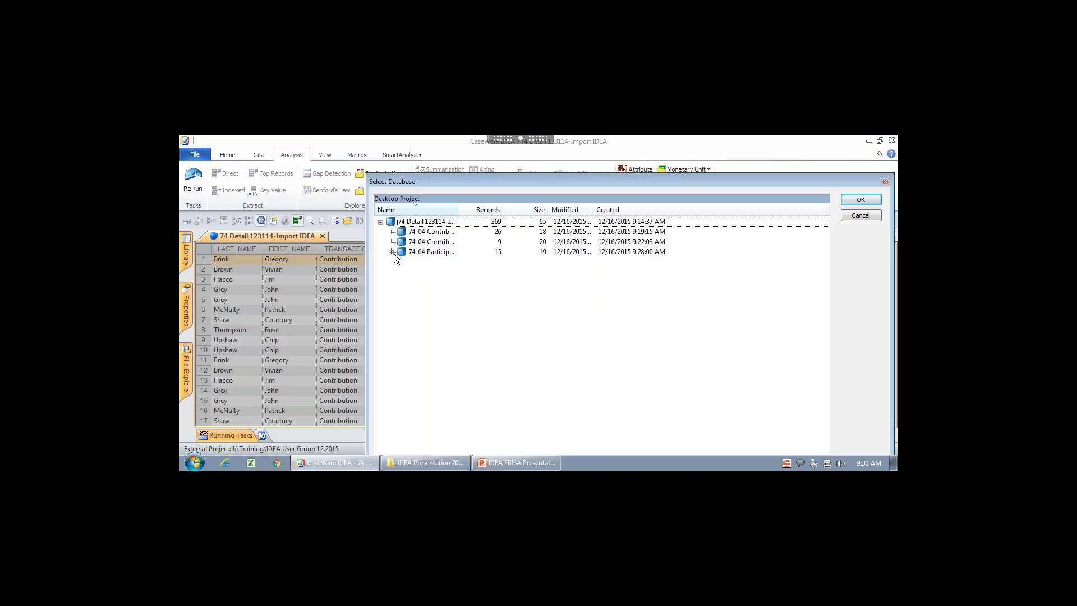
left_click(391, 253)
double_click(446, 262)
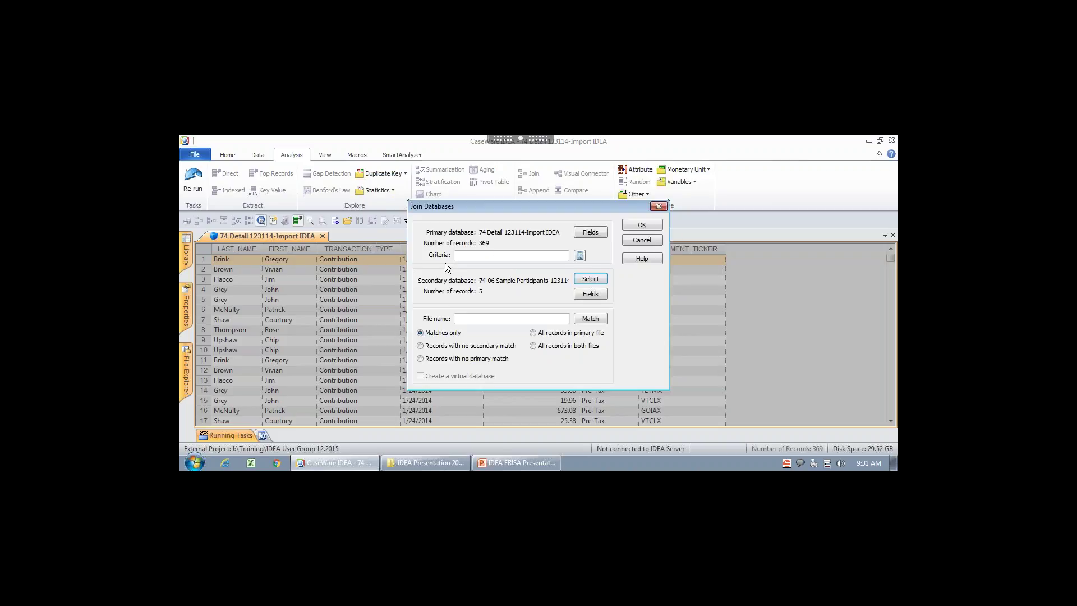
Include only the SAM_RECNO field from the secondary database in the join
left_click(592, 294)
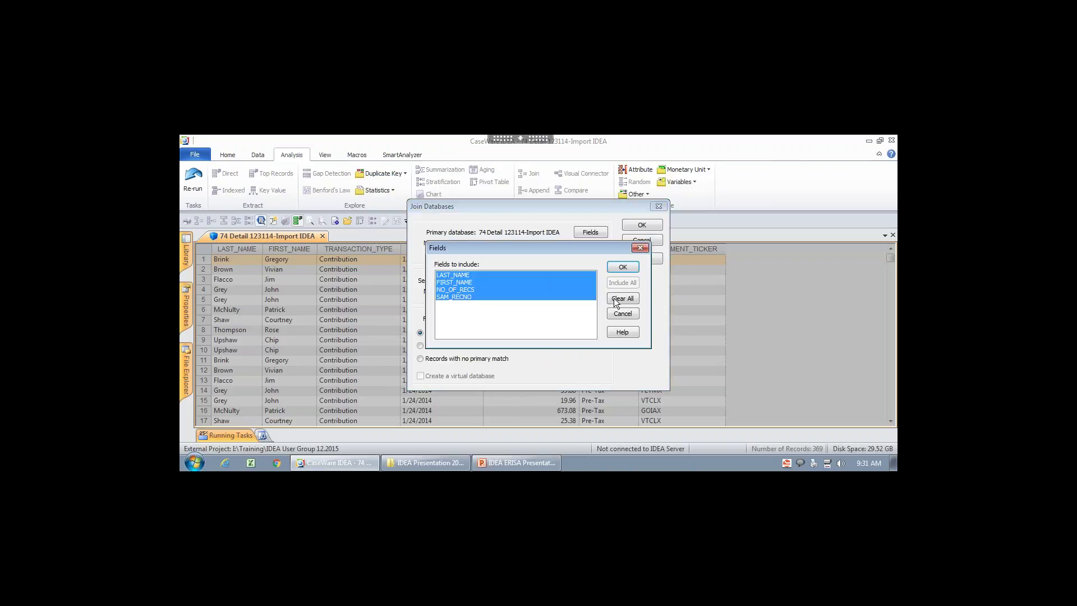
left_click(621, 299)
left_click(488, 296)
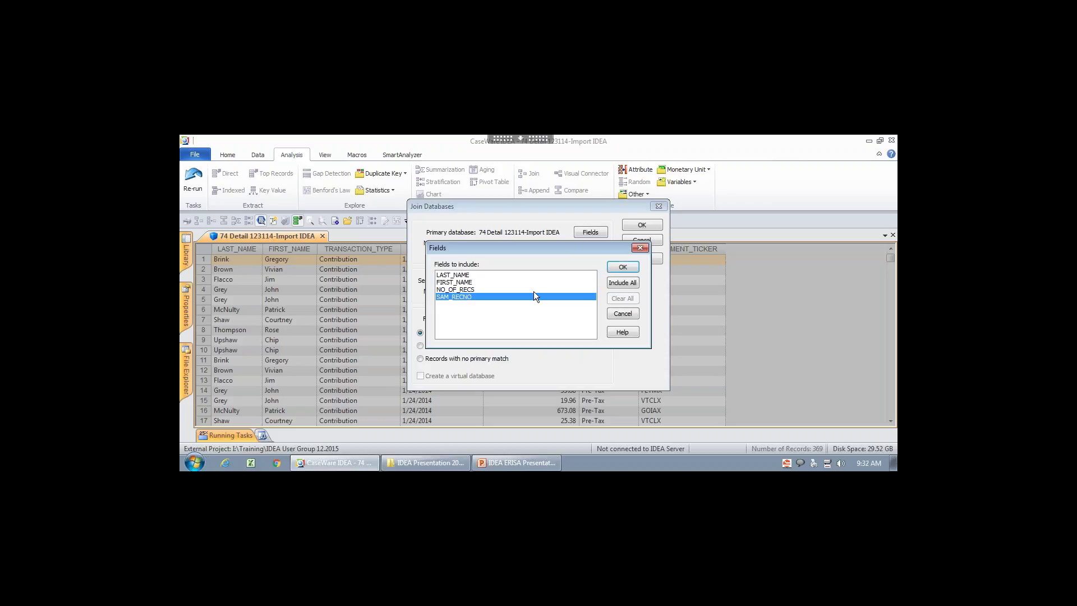
left_click(622, 268)
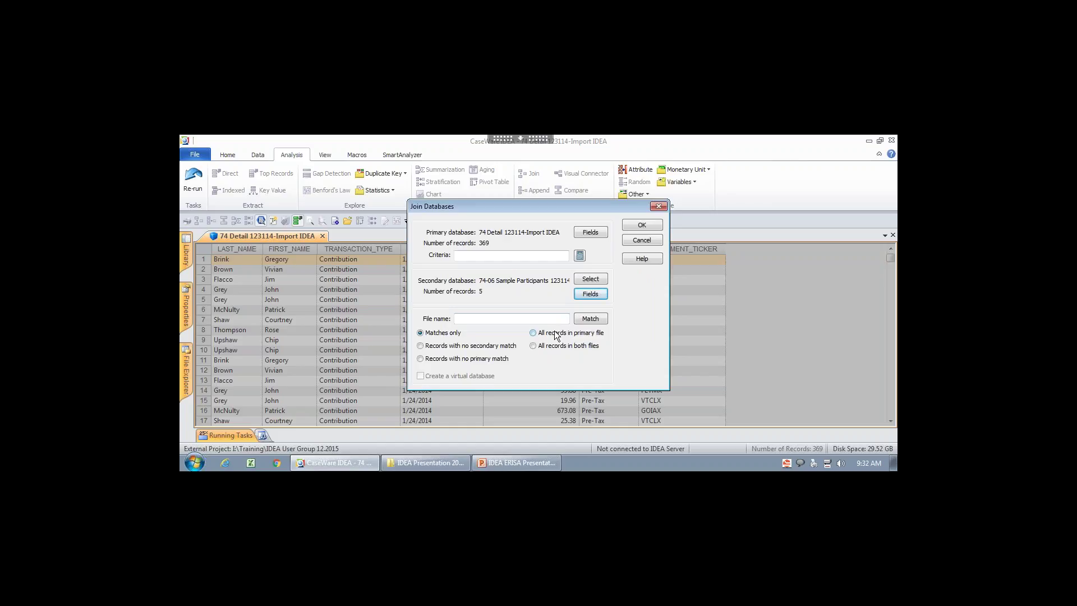
Match the primary LAST_NAME field in ascending order to the secondary LAST_NAME field as the join key
left_click(588, 318)
left_click(460, 254)
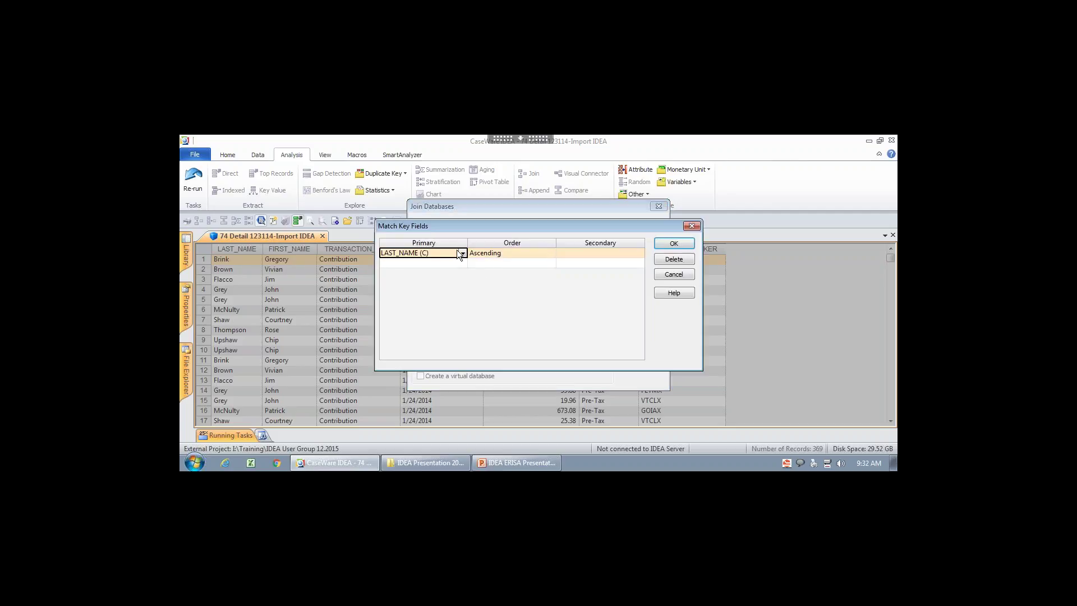
left_click(601, 253)
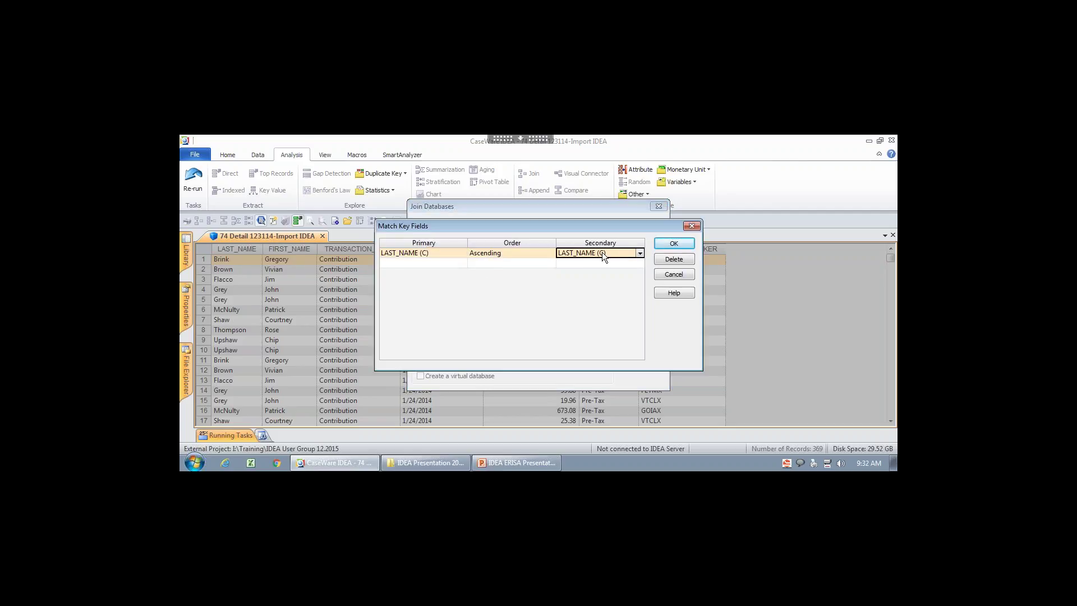
left_click(681, 244)
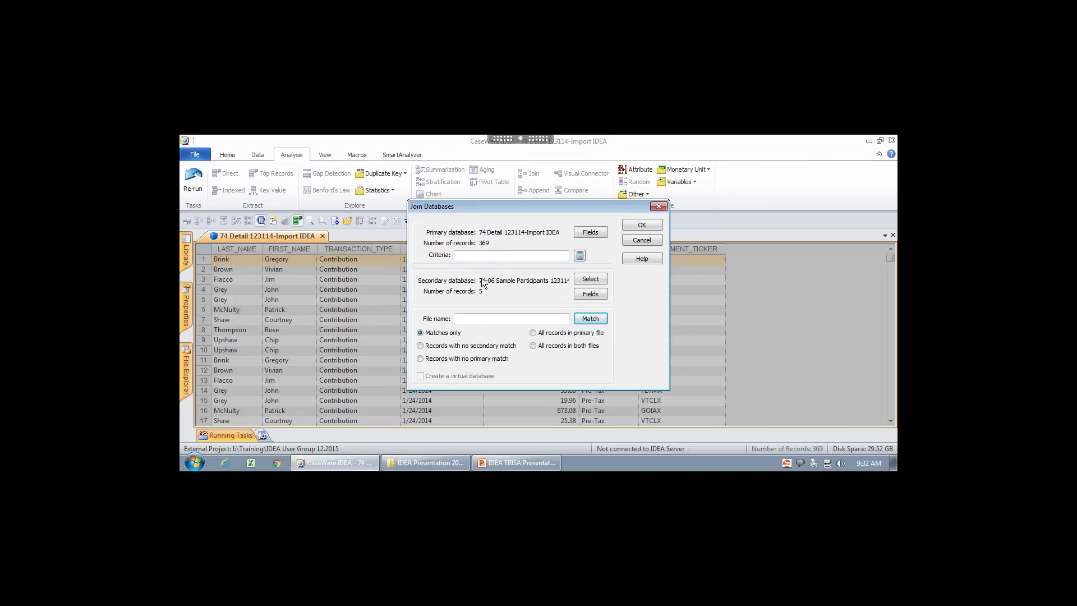
Name the output "74-01 Detailed Selected Data 123114" and run the join with matches only
left_click(472, 321)
type("74-01 Detaile")
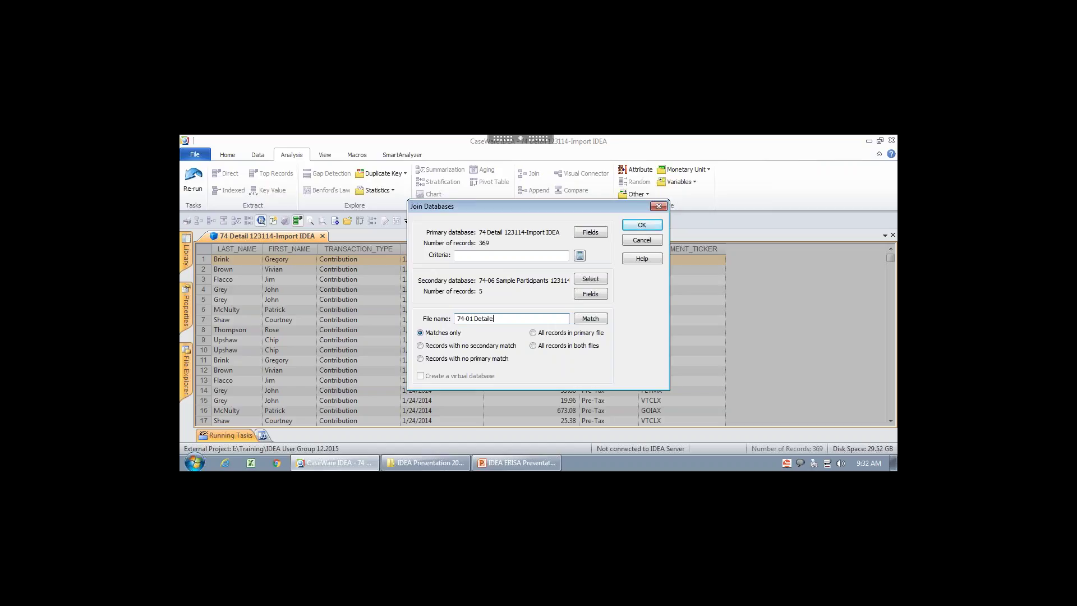
type("d Seelc")
key("BackSpace")
key("BackSpace")
key("BackSpace")
type("lected Data 123114")
left_click(641, 226)
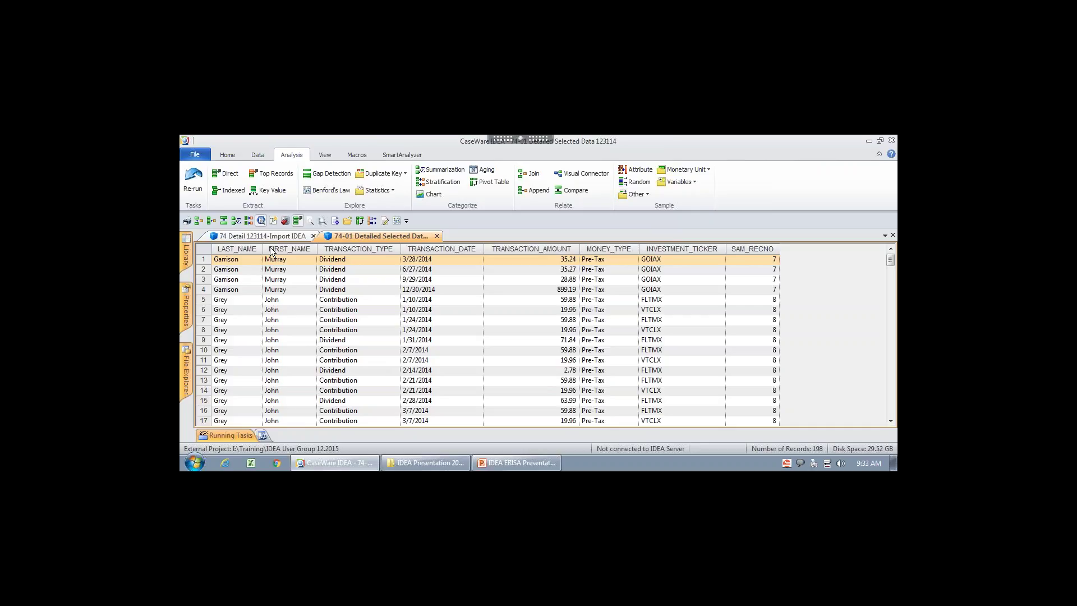
Define TRANSACTION_TYPE as a new ascending key for a key value extraction on the detailed selected data
left_click(234, 219)
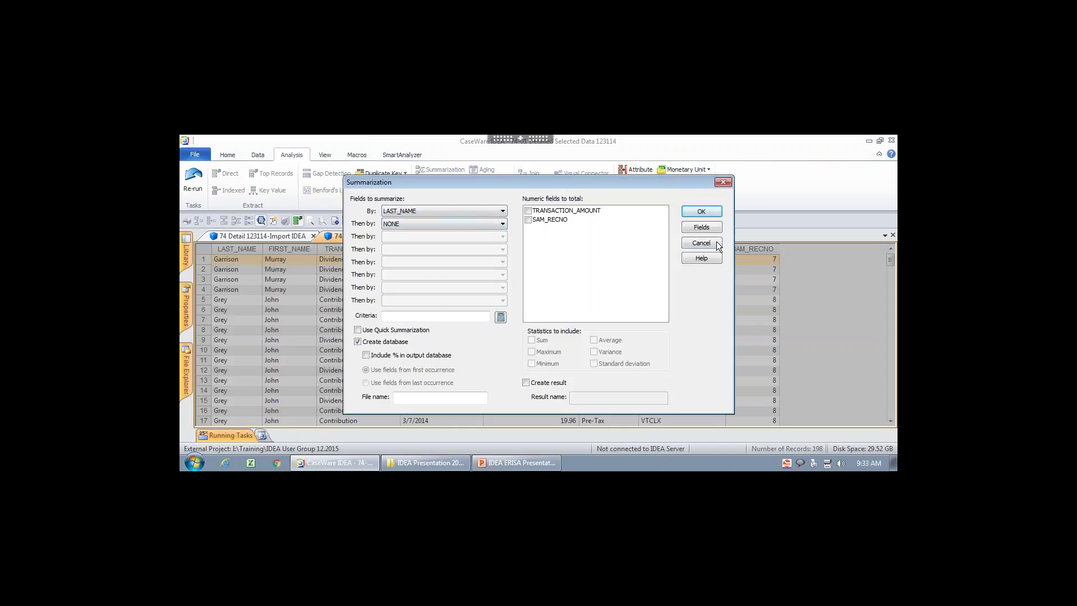
left_click(715, 243)
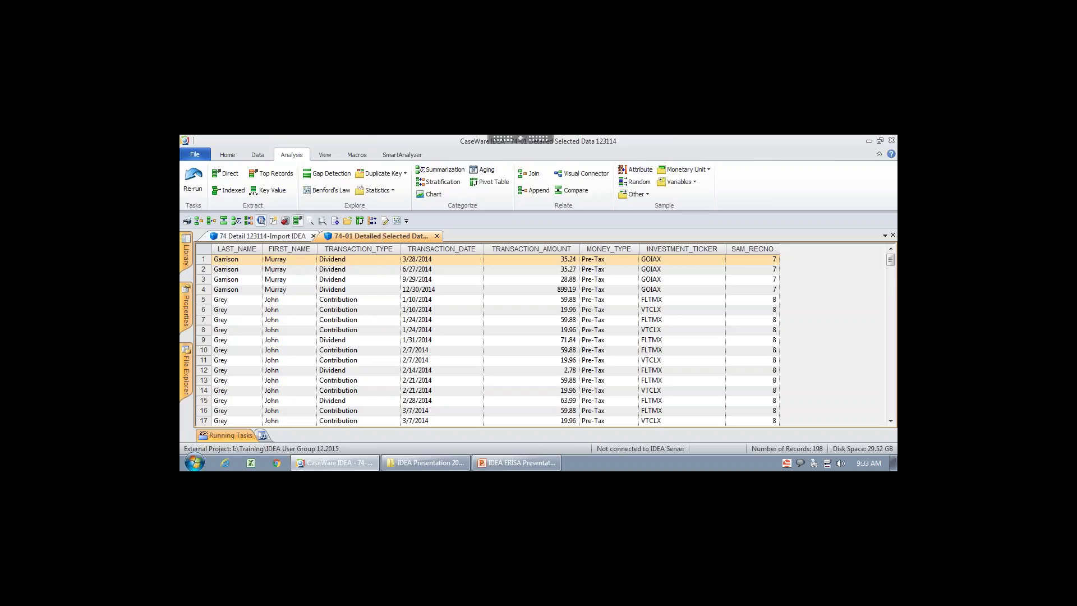
left_click(604, 183)
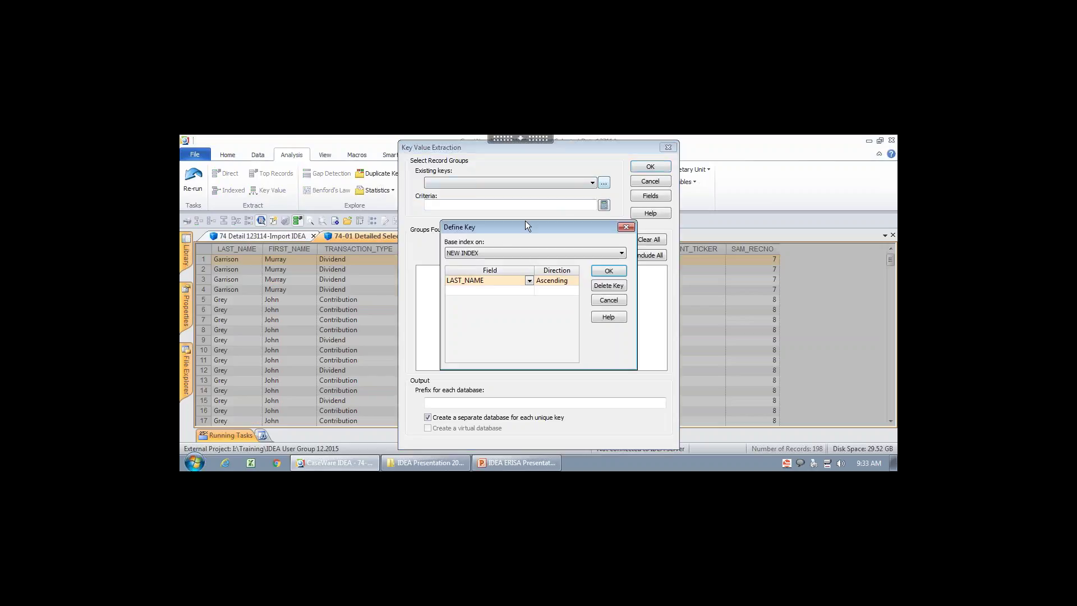
left_click(530, 281)
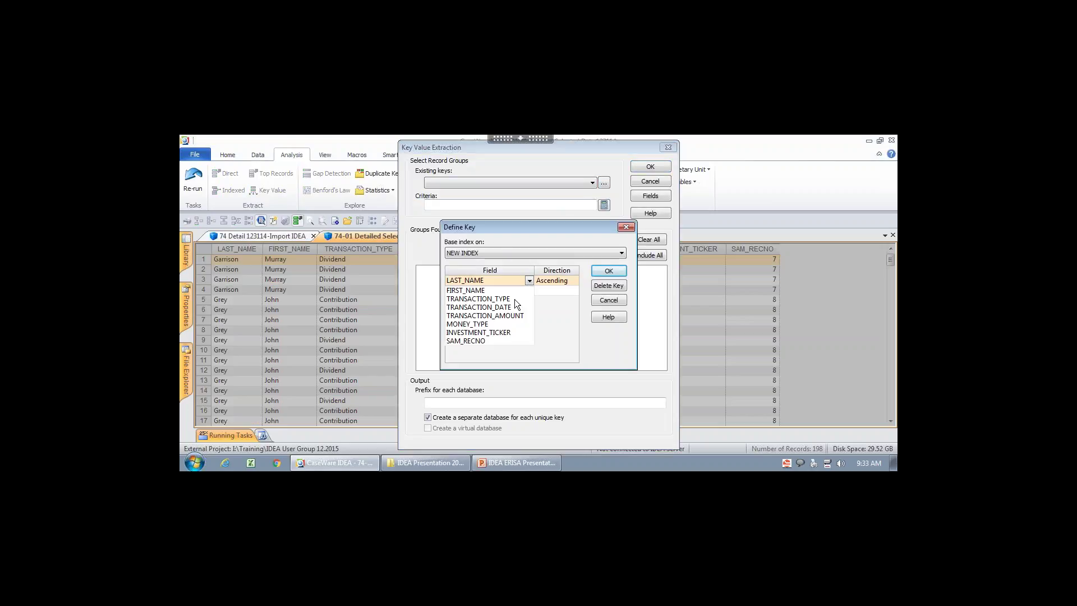
left_click(514, 298)
left_click(598, 271)
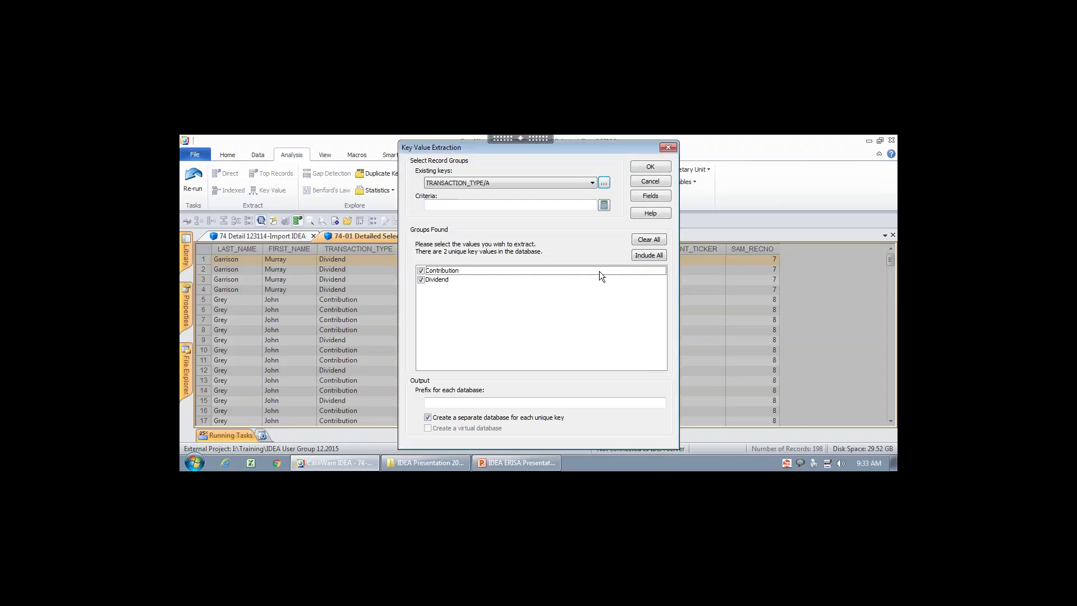
Extract only the Contribution records into a separate database with the prefix "74-06 Contributions Detail 123114"
left_click(422, 280)
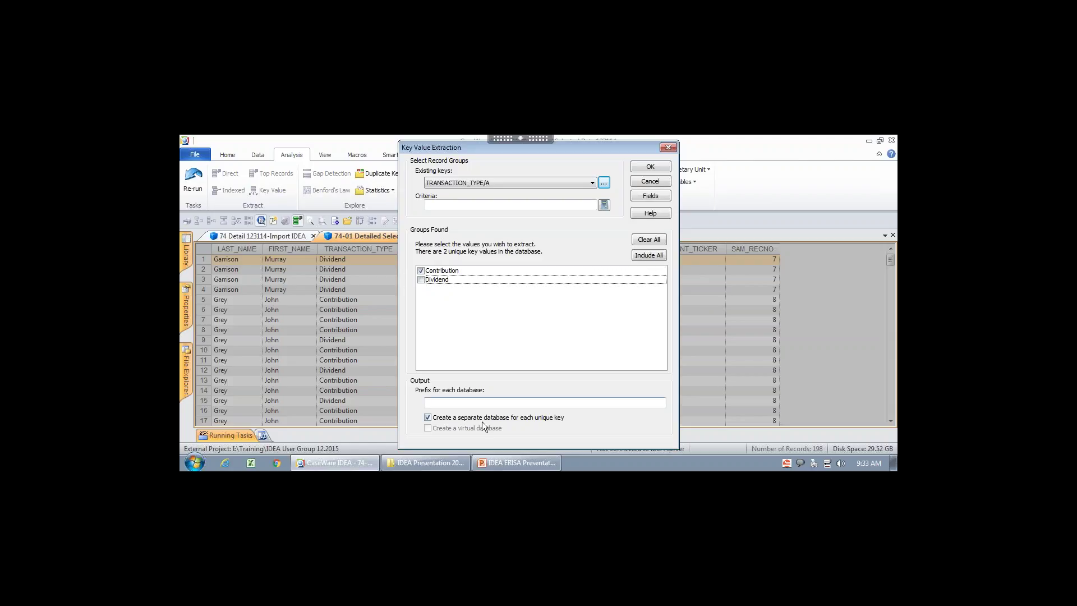
left_click(483, 402)
type("7")
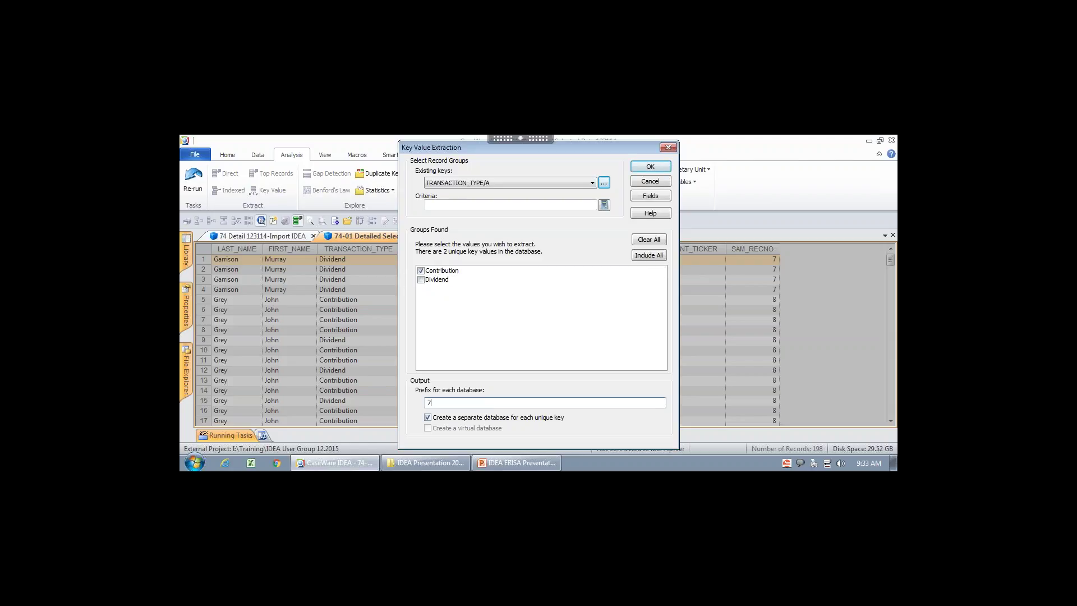
type("4-06 Contributions Detail 123114")
key("Return")
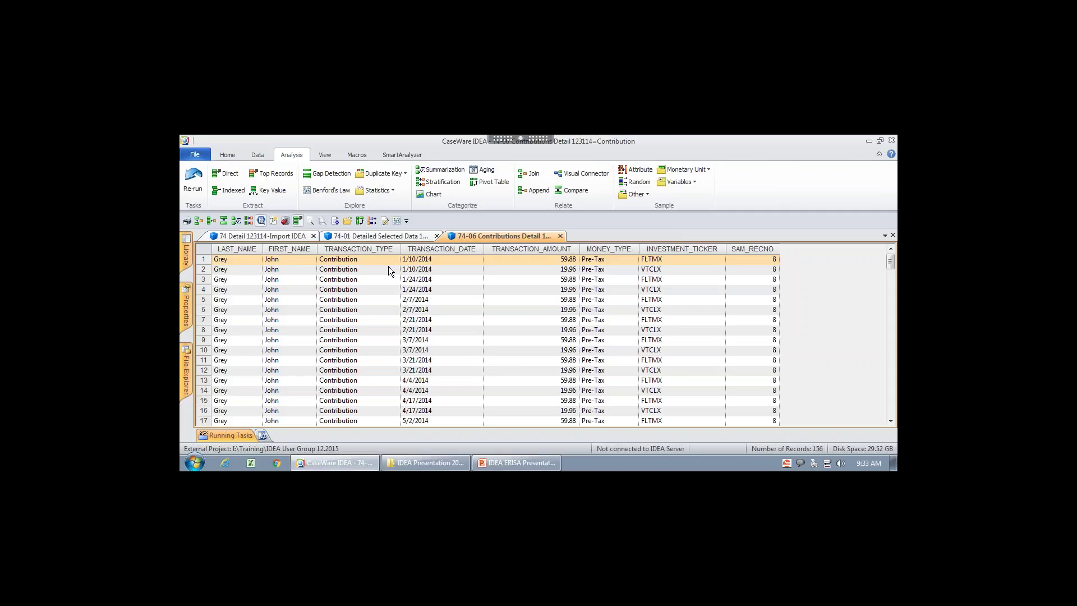
Create a report on the contributions detail with default headings and LAST_NAME in ascending order as the break key
left_click(386, 220)
left_click(507, 374)
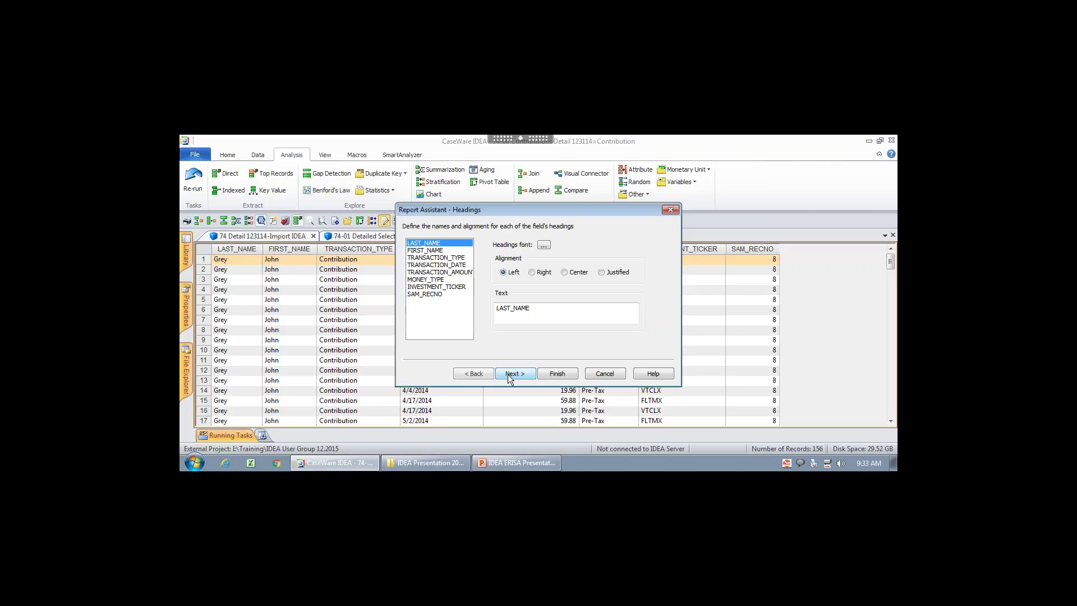
left_click(507, 375)
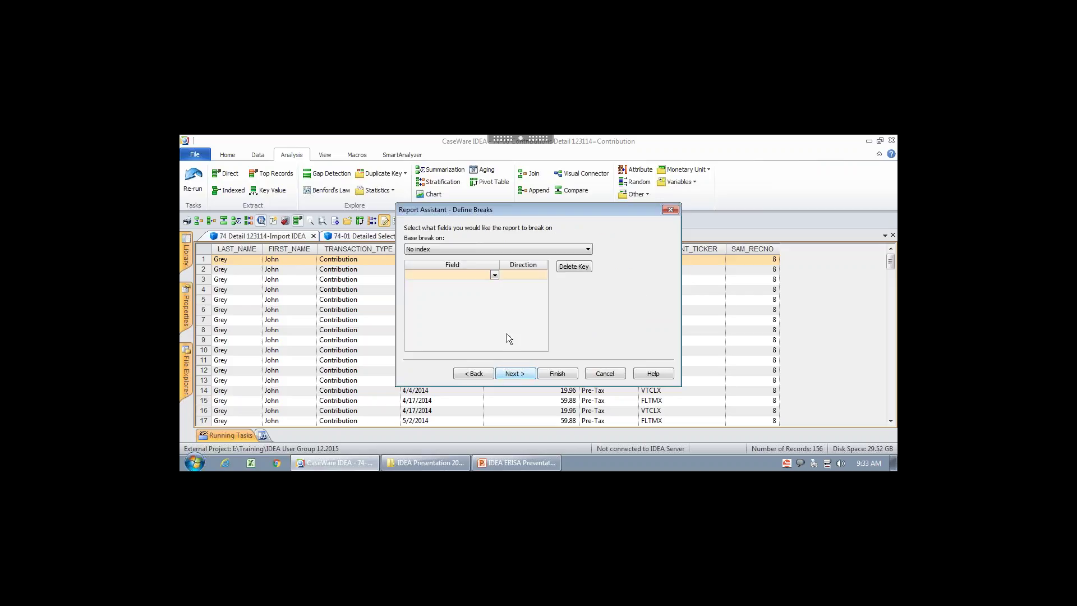
left_click(588, 249)
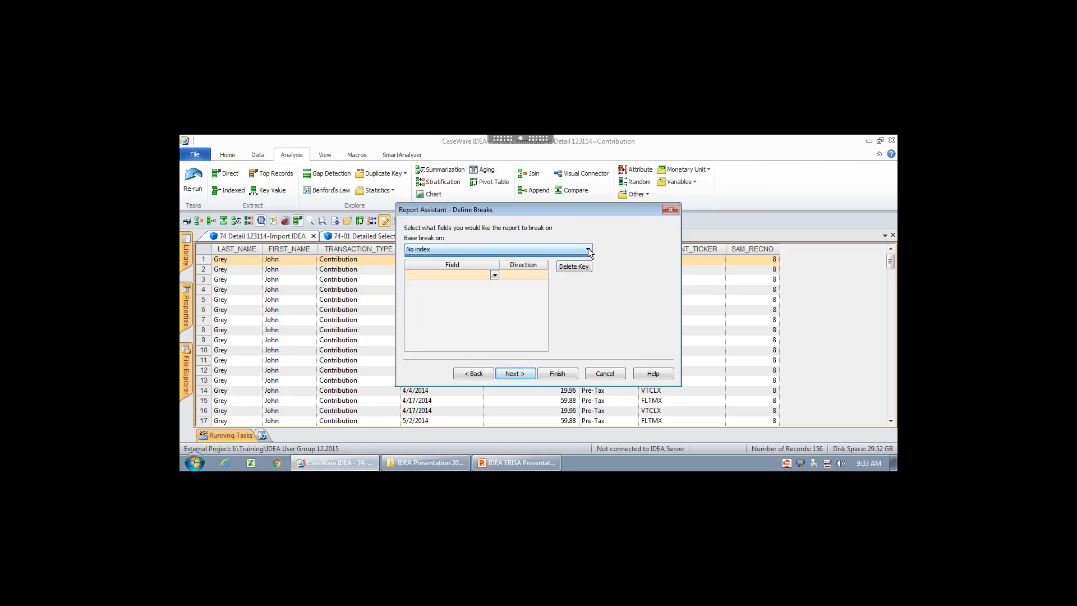
left_click(494, 277)
left_click(495, 275)
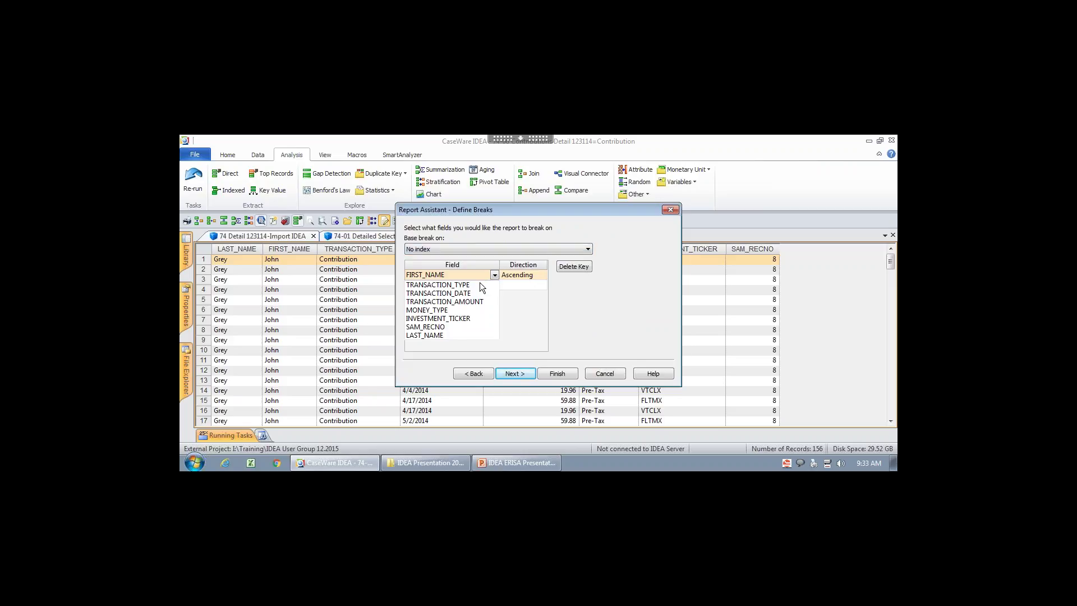
left_click(445, 337)
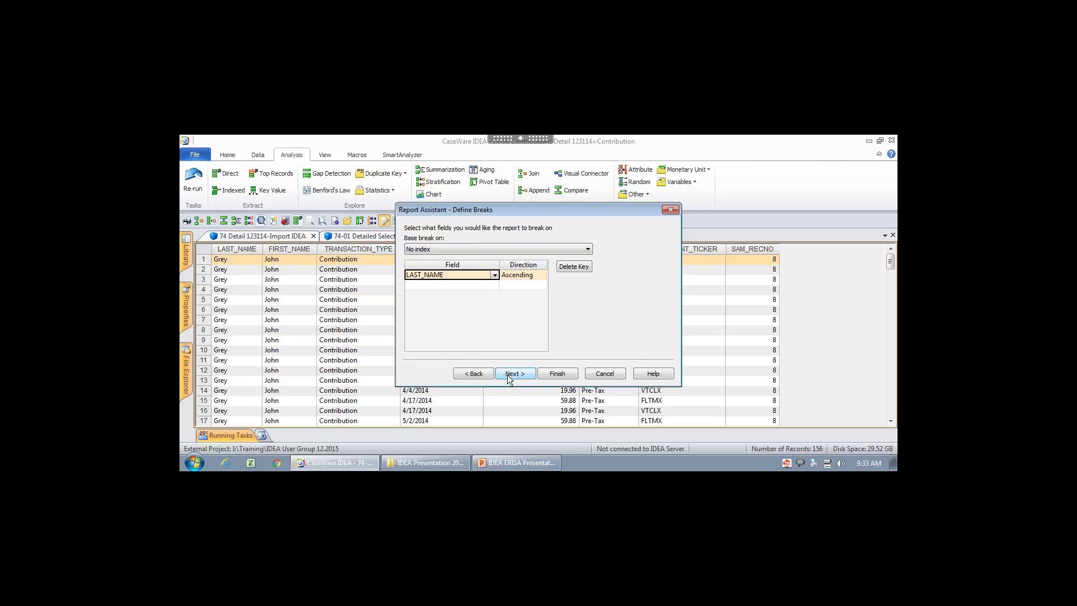
left_click(507, 374)
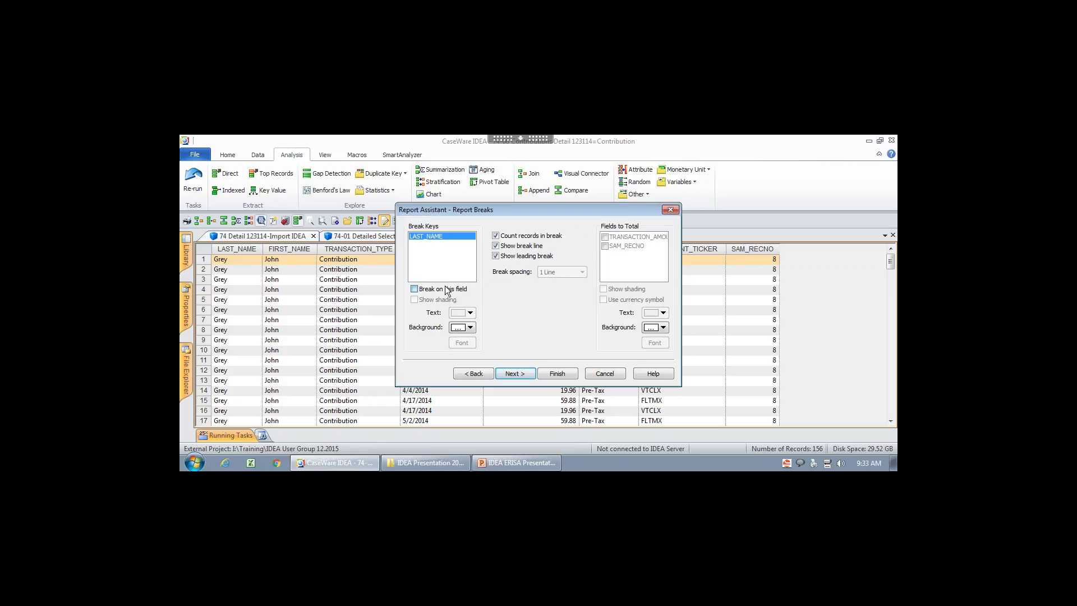
Break the report on LAST_NAME, total TRANSACTION_AMOUNT within each break, and finish the report without grand totals
left_click(414, 289)
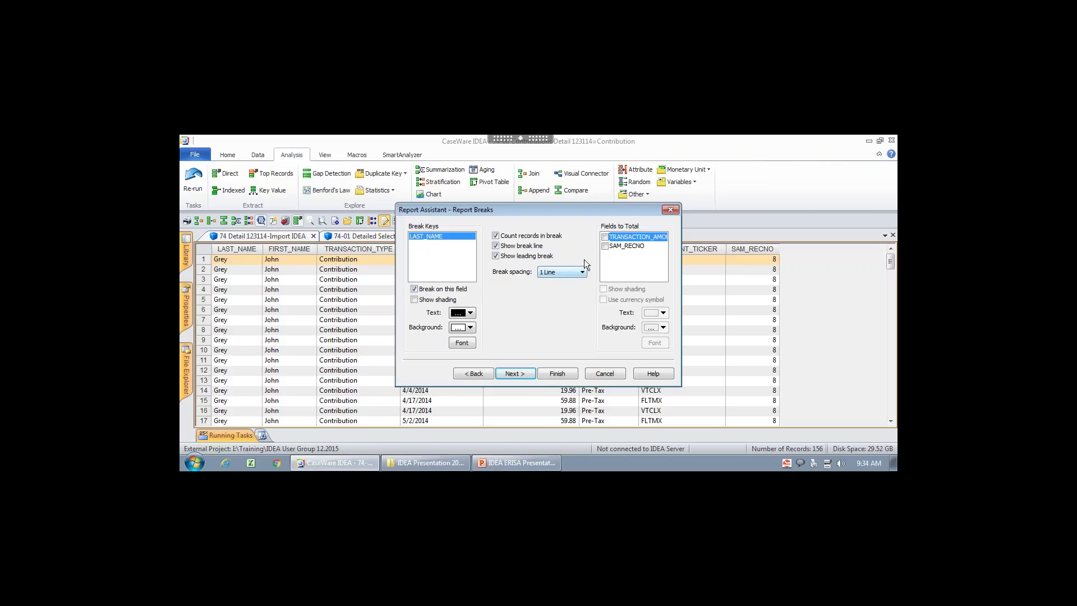
left_click(605, 237)
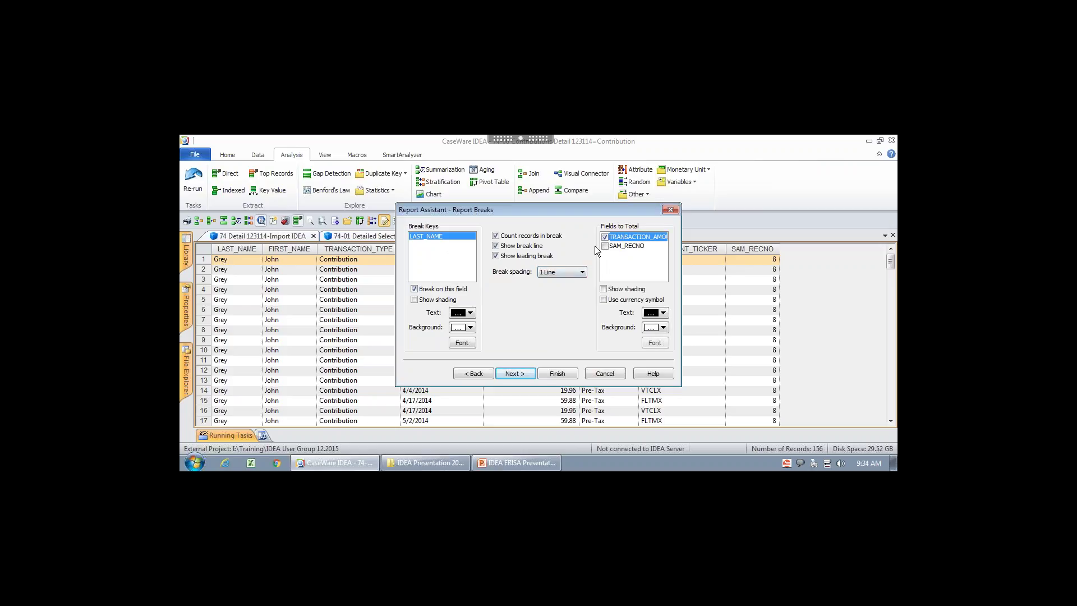
left_click(528, 373)
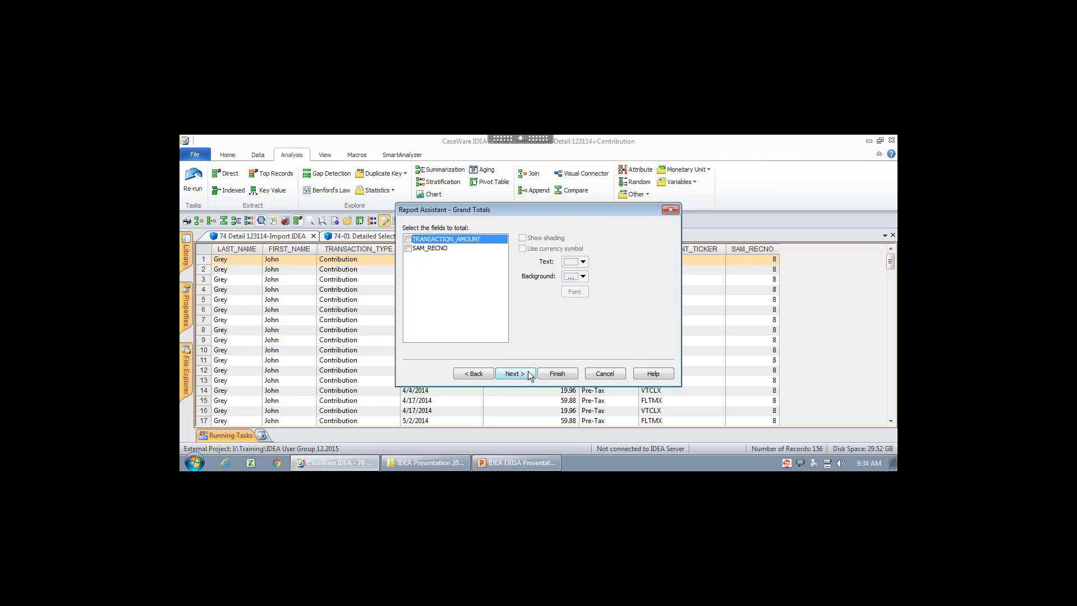
left_click(527, 373)
left_click(559, 374)
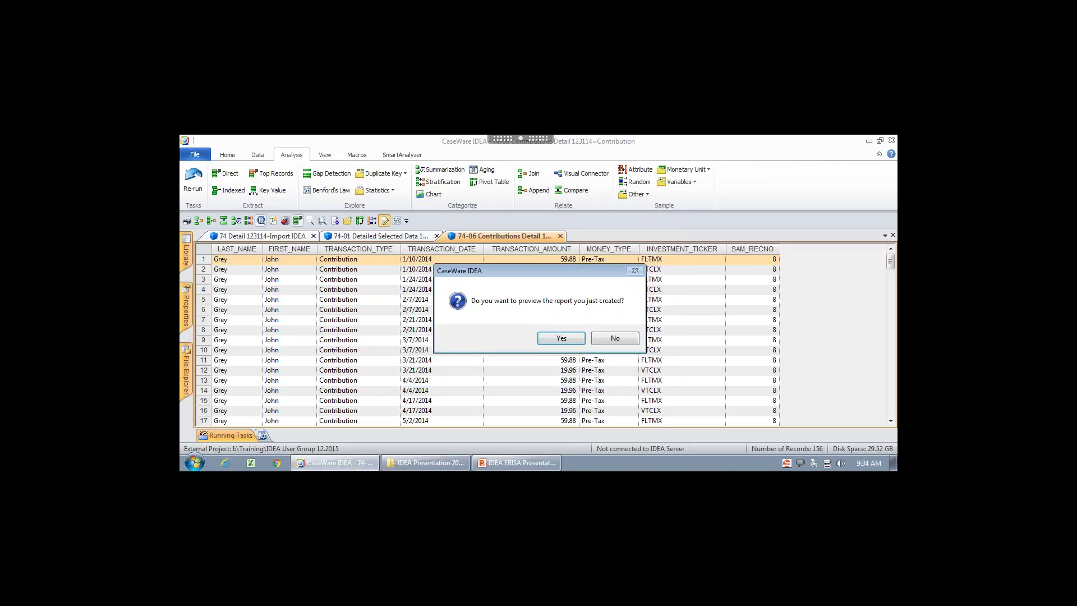
Preview the report and page through it to examine each participant's contribution records and subtotal
left_click(568, 341)
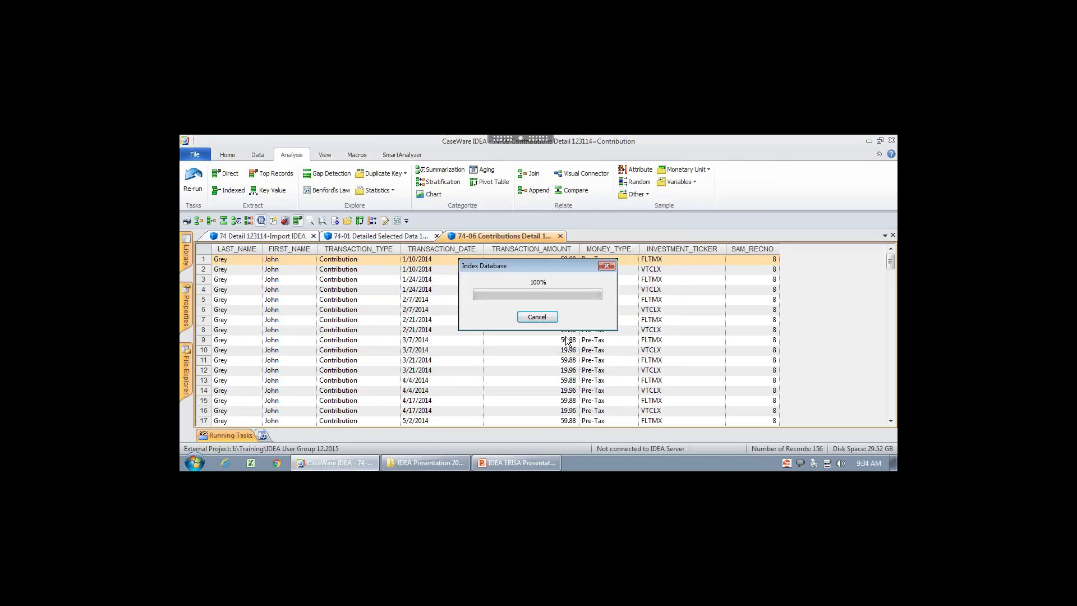
left_click(547, 339)
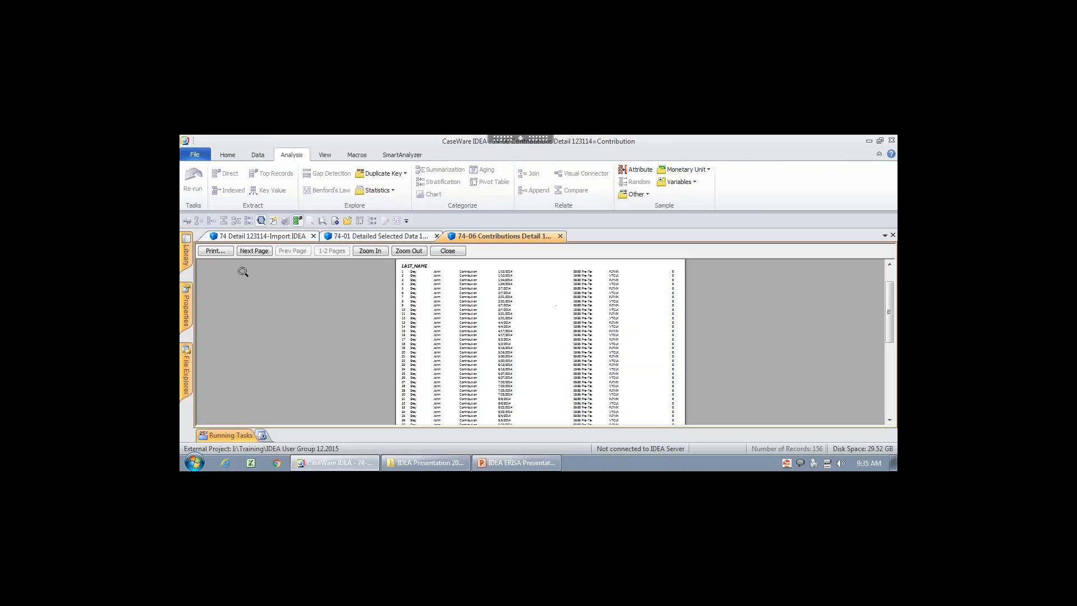
left_click(262, 250)
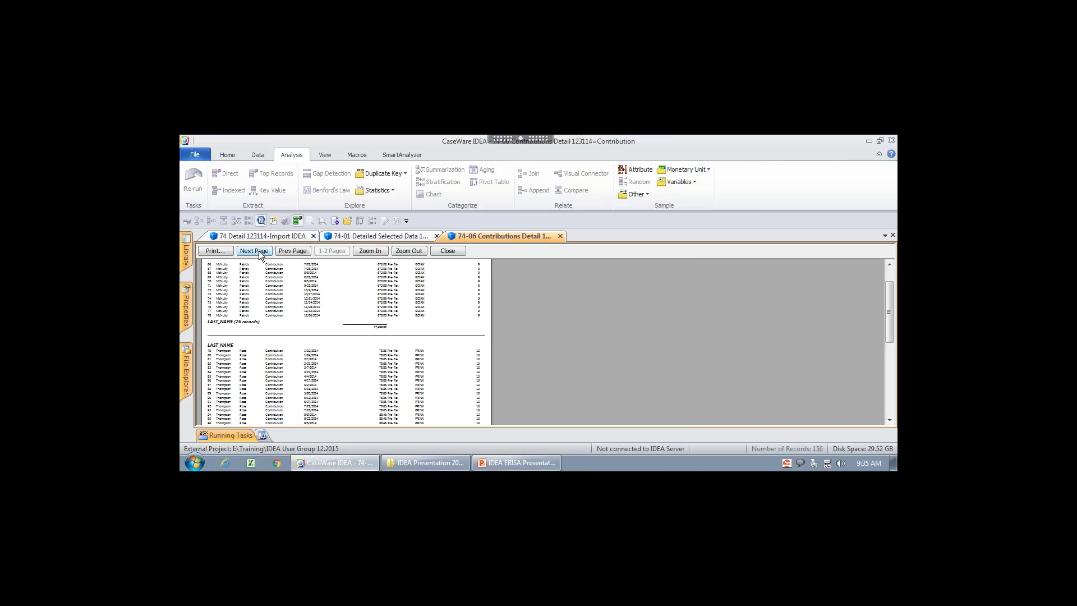
left_click(258, 250)
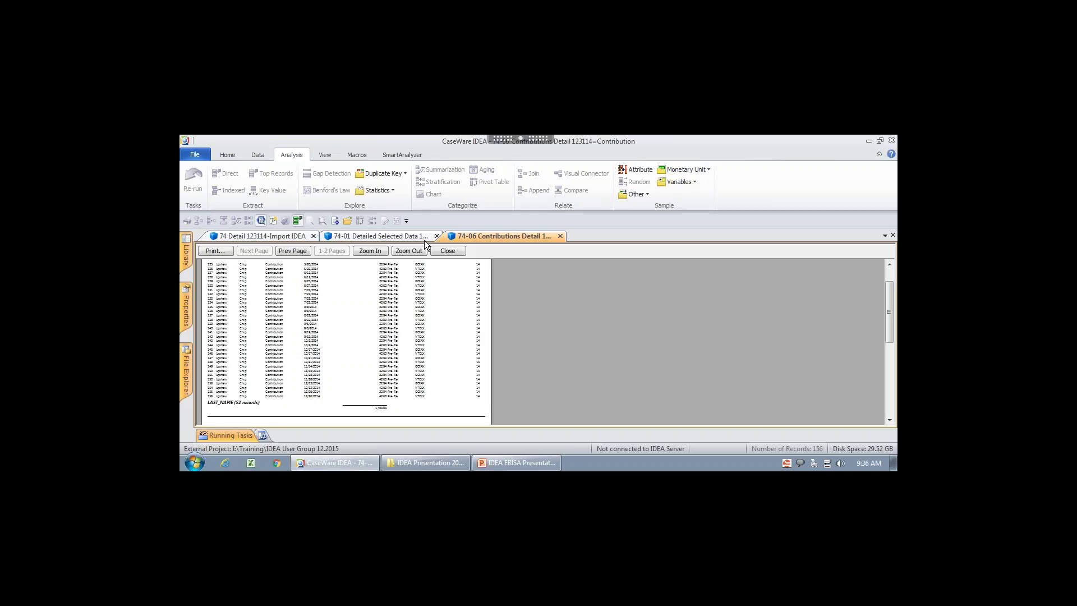
Close the report preview, the 74-06 Contributions Detail database and the 74-01 Detailed Selected Data database
left_click(447, 252)
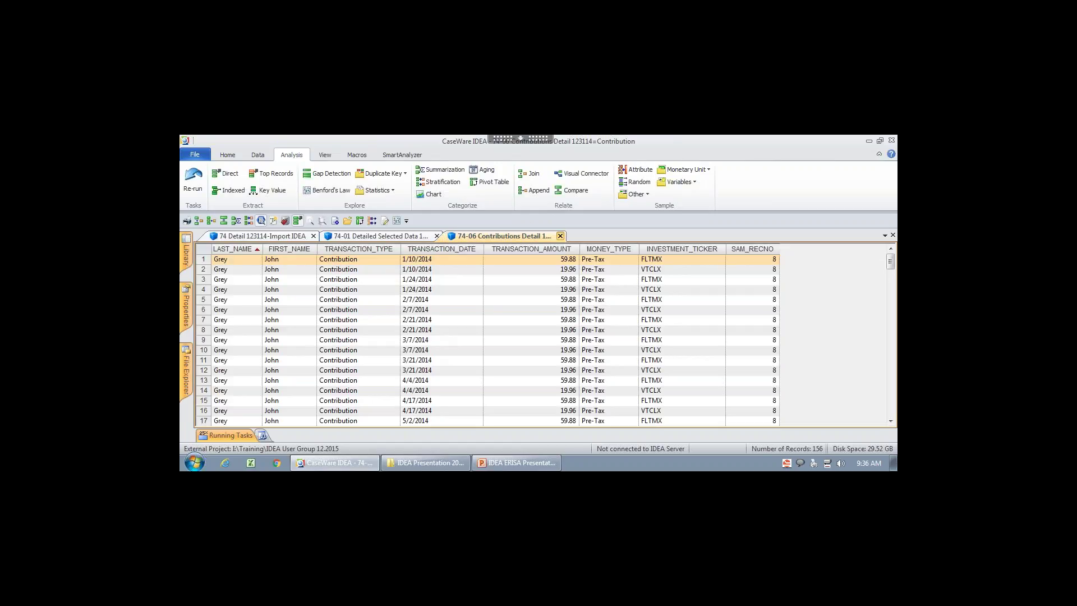
left_click(560, 236)
left_click(437, 236)
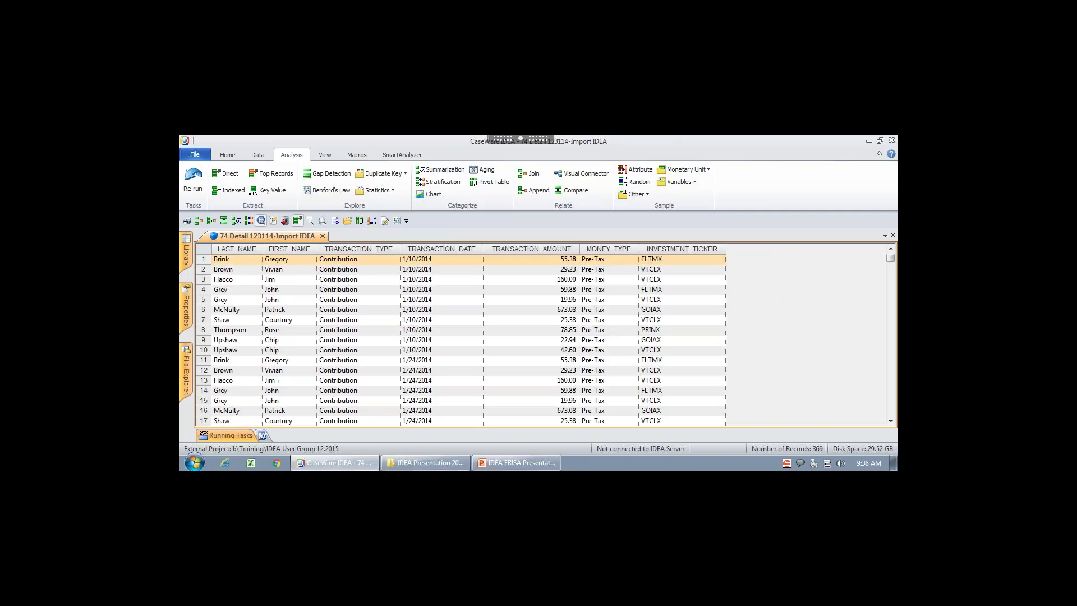
Switch to the PowerPoint presentation, run the slide show from the Contributions Testing slide, and advance to Investment Income Testing
left_click(496, 465)
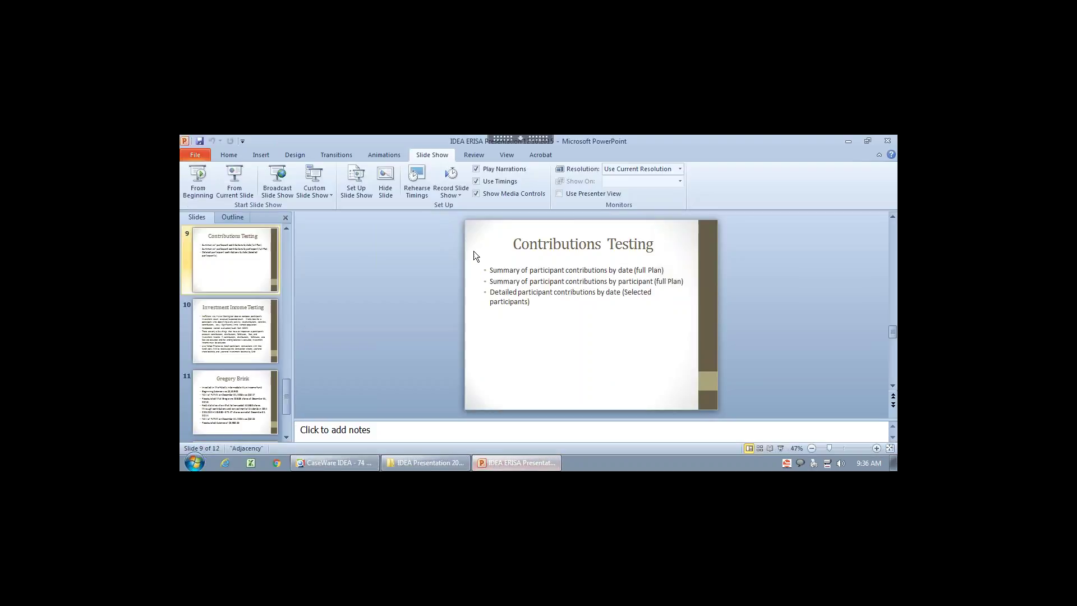
left_click(236, 174)
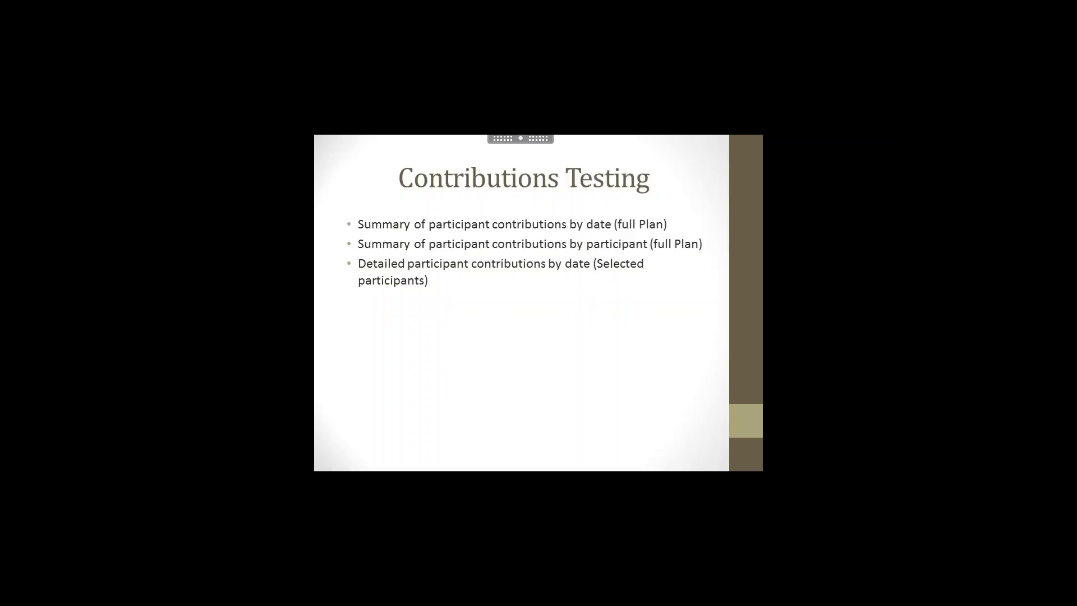
key("Right")
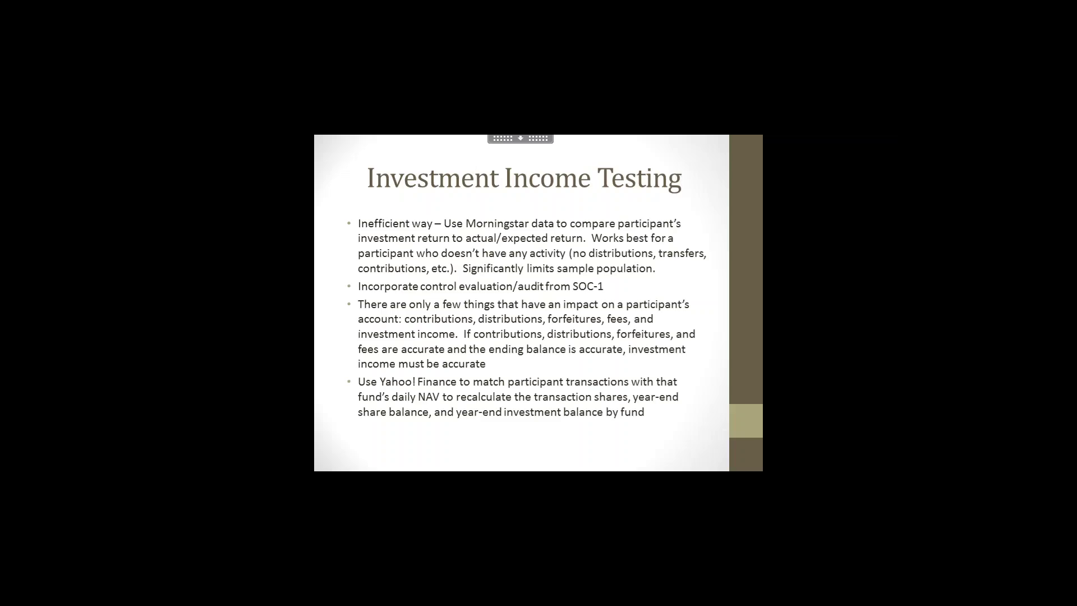